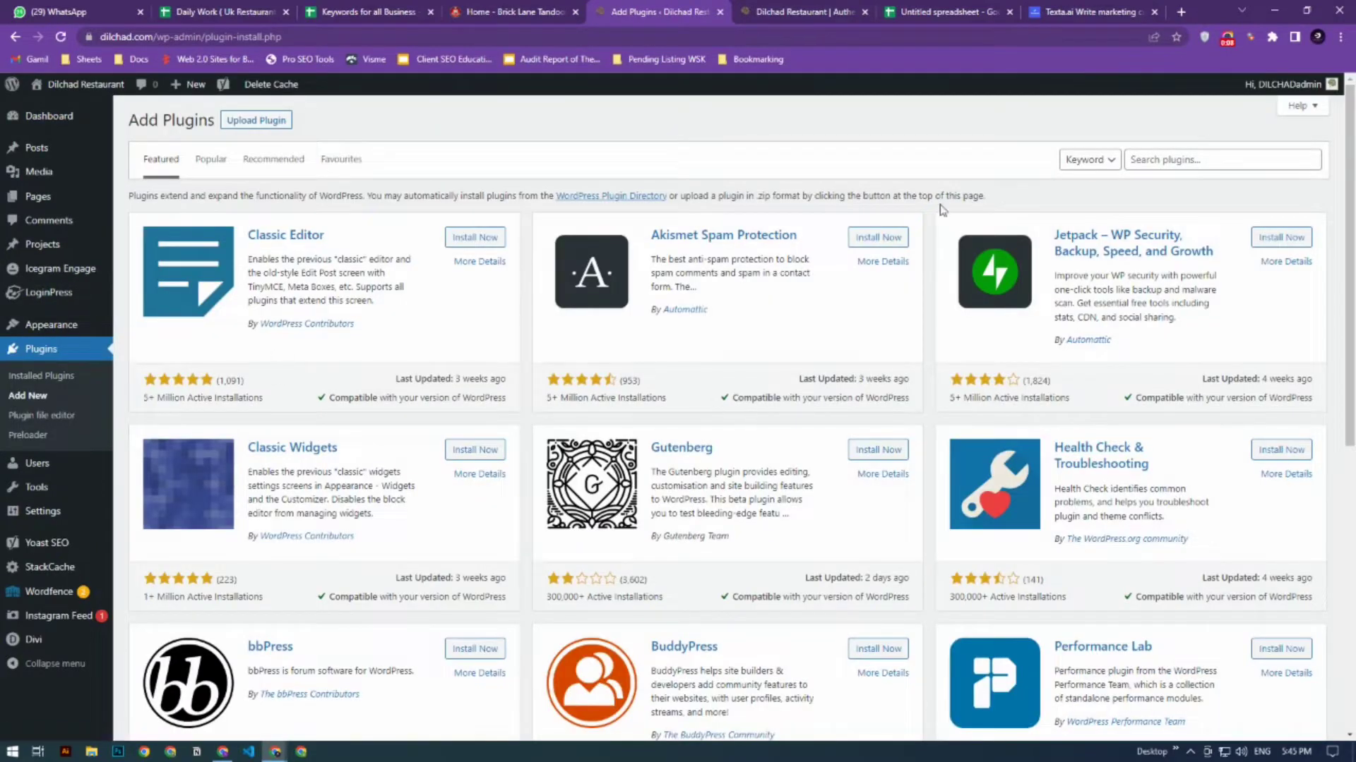
- Search the plugin directory for "wp compress"
click(1157, 162)
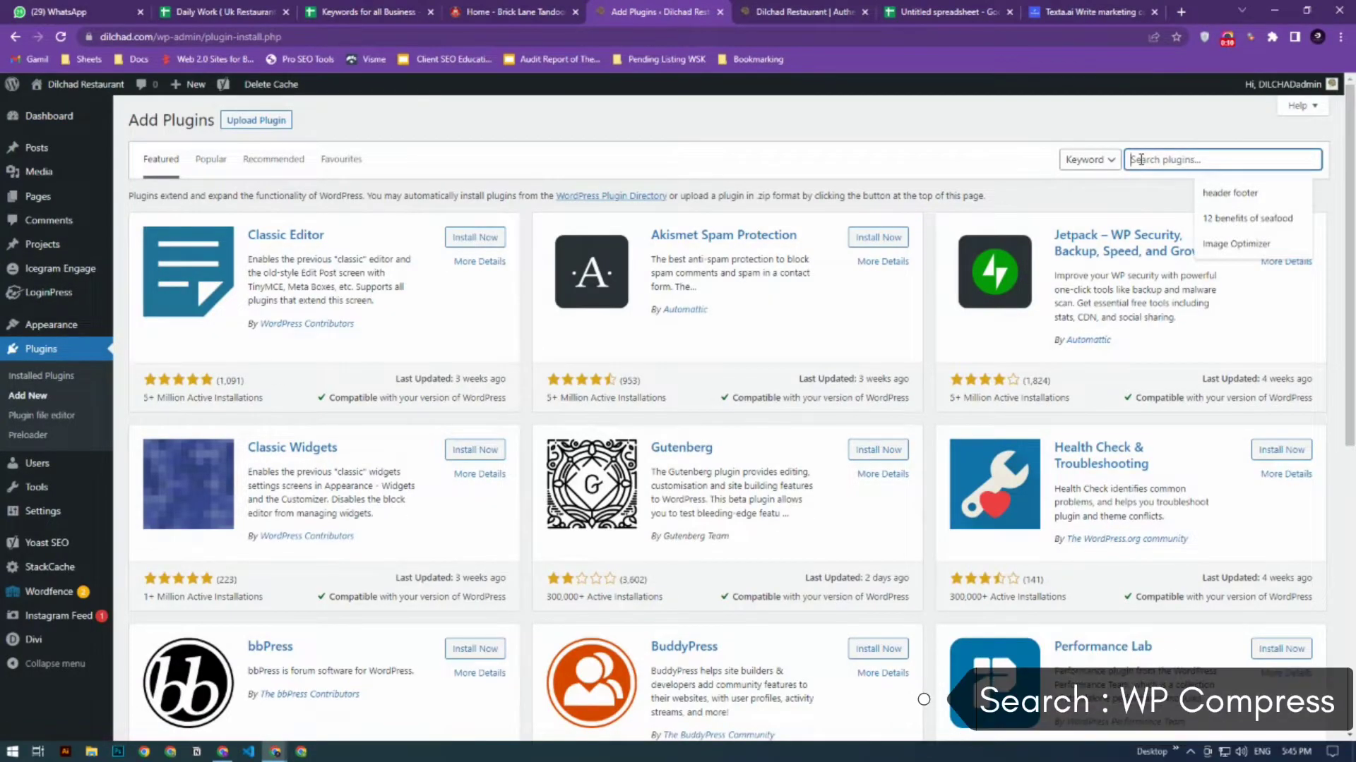
text(wp com)
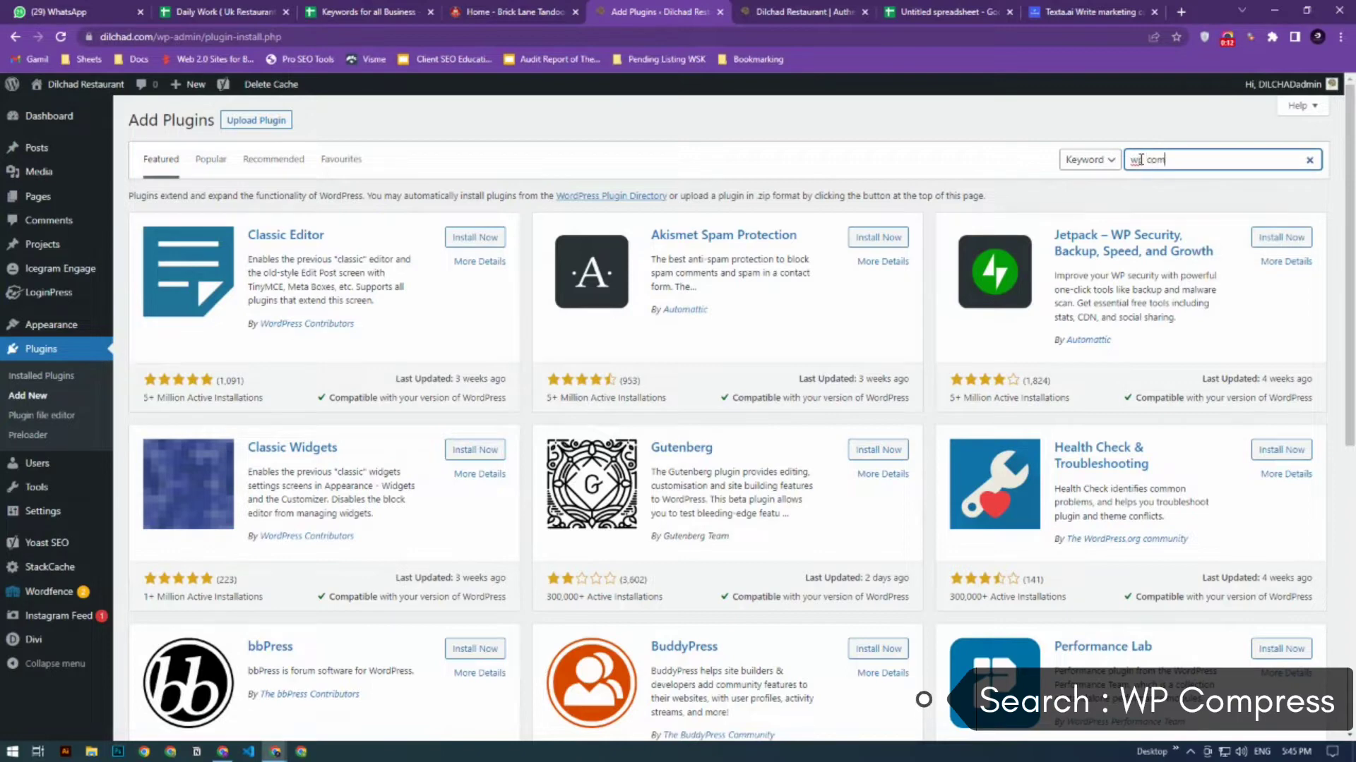
text(press)
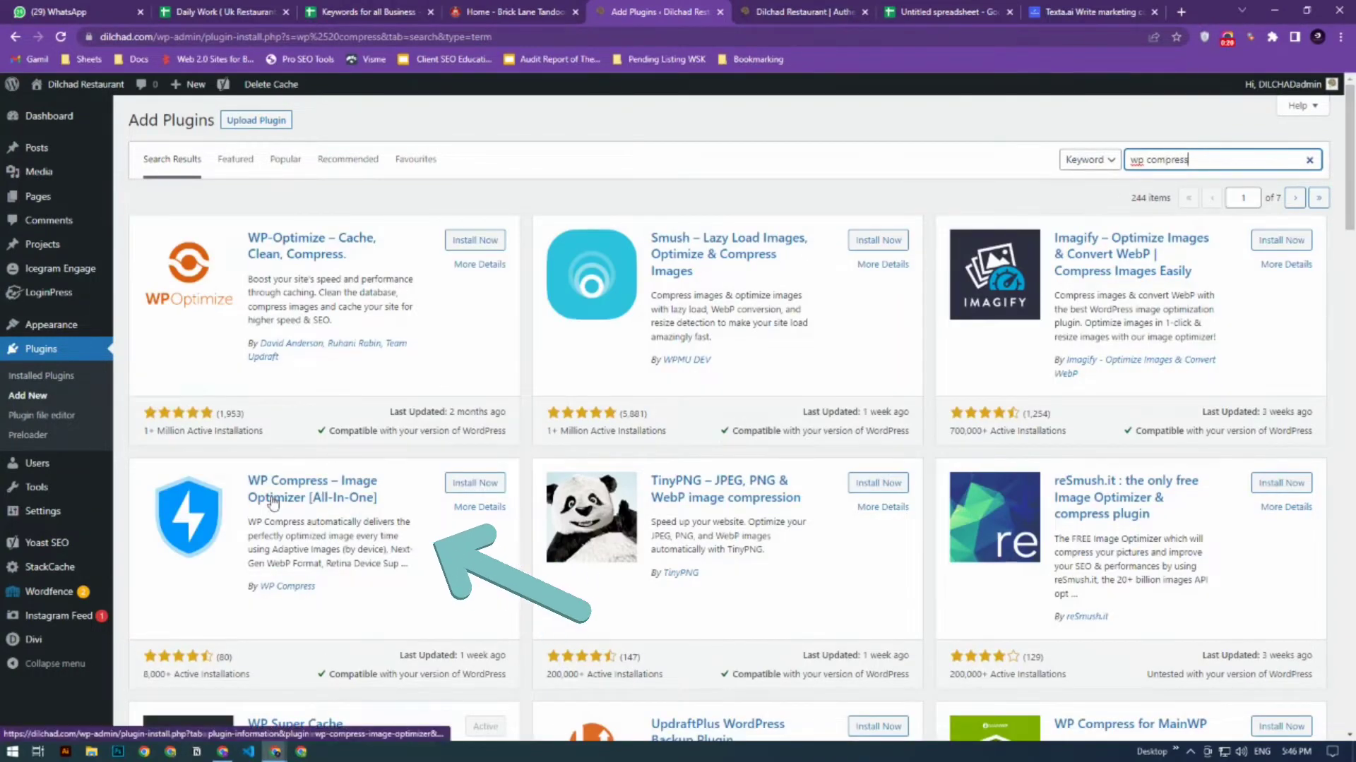
- Install and activate the WP Compress – Image Optimizer [All-In-One] plugin
scroll(271, 499, down, 2)
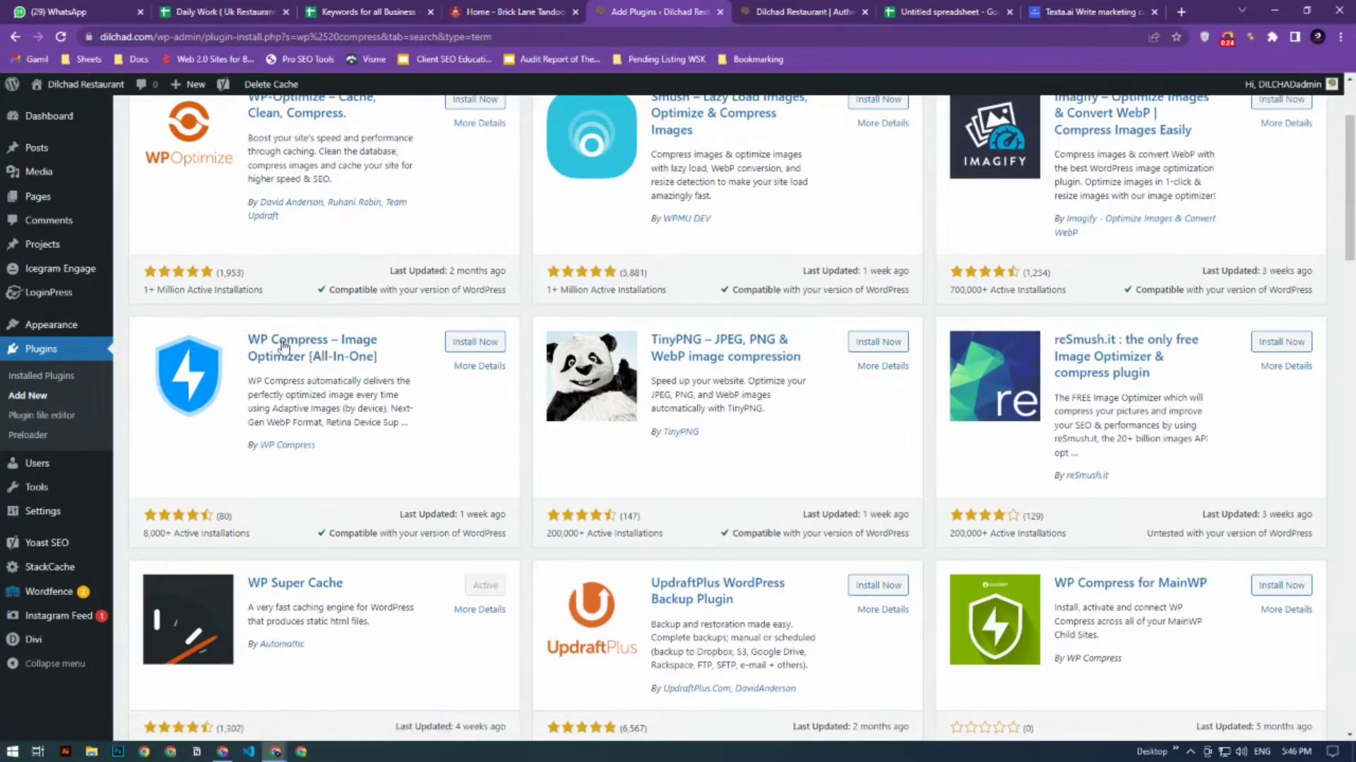
click(465, 343)
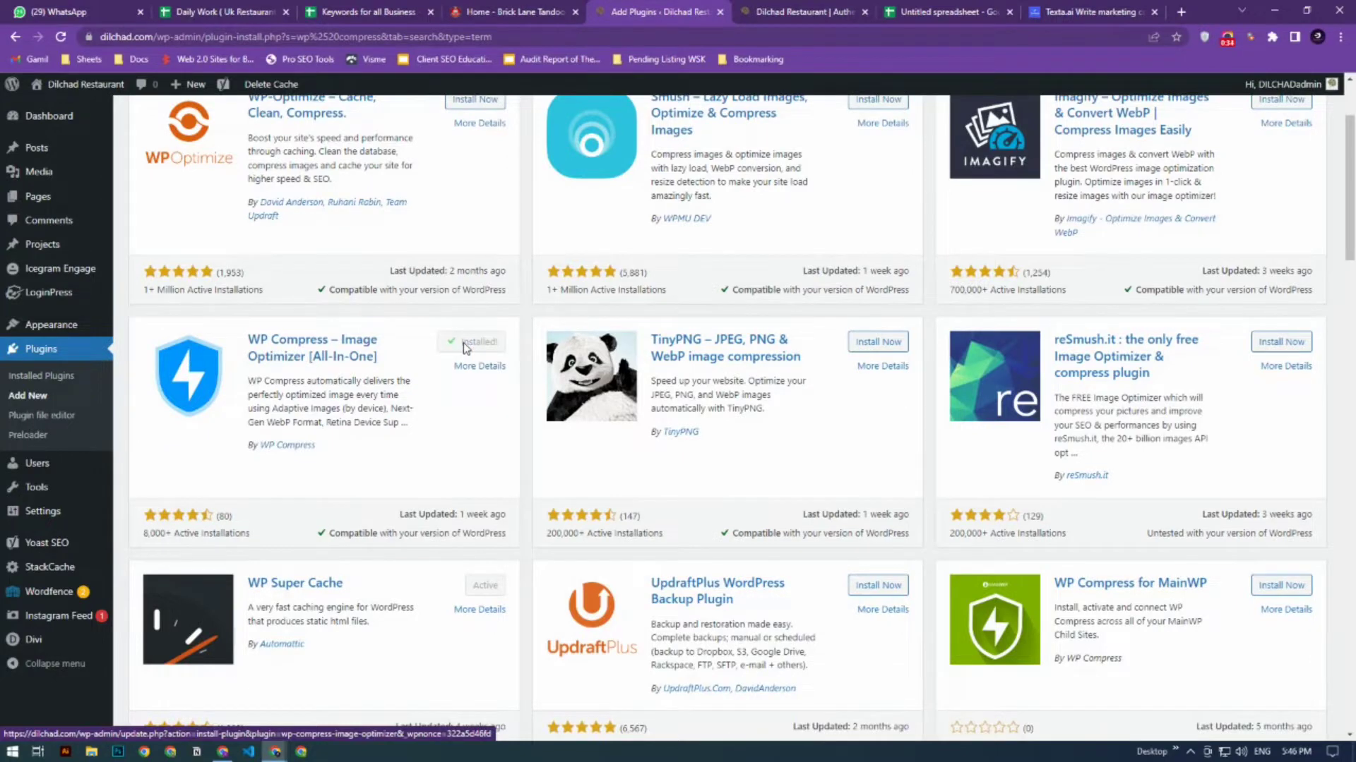
click(483, 345)
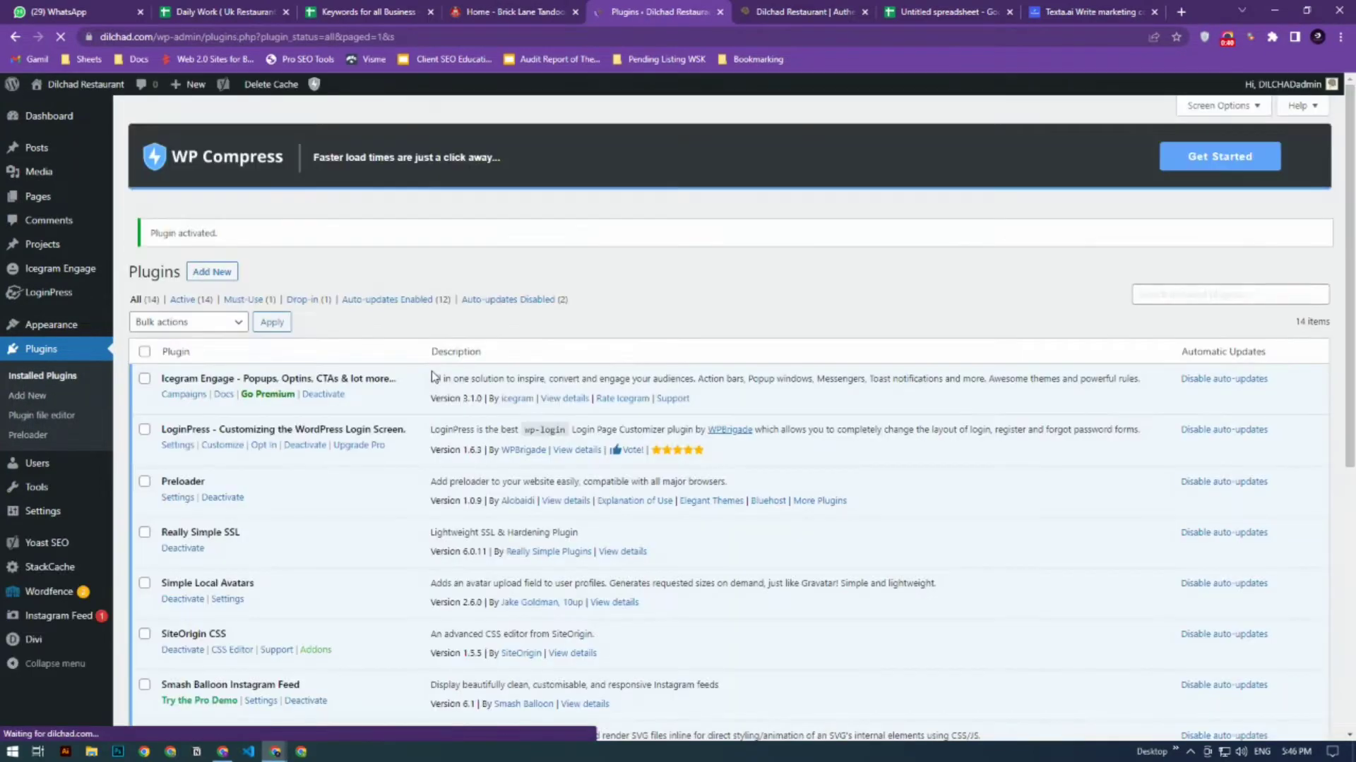
- Start the WP Compress setup from the installed plugins list and open its account registration page in a new tab
scroll(308, 339, down, 6)
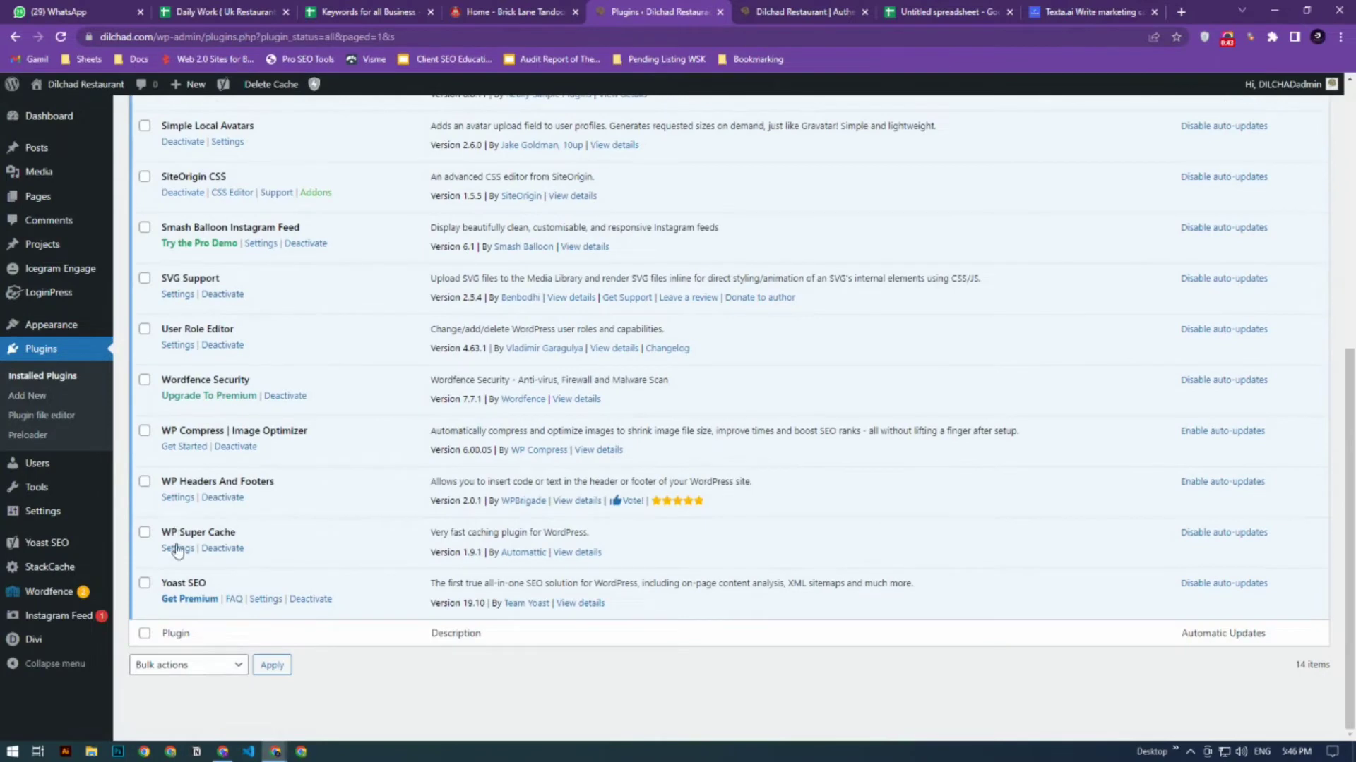
click(182, 449)
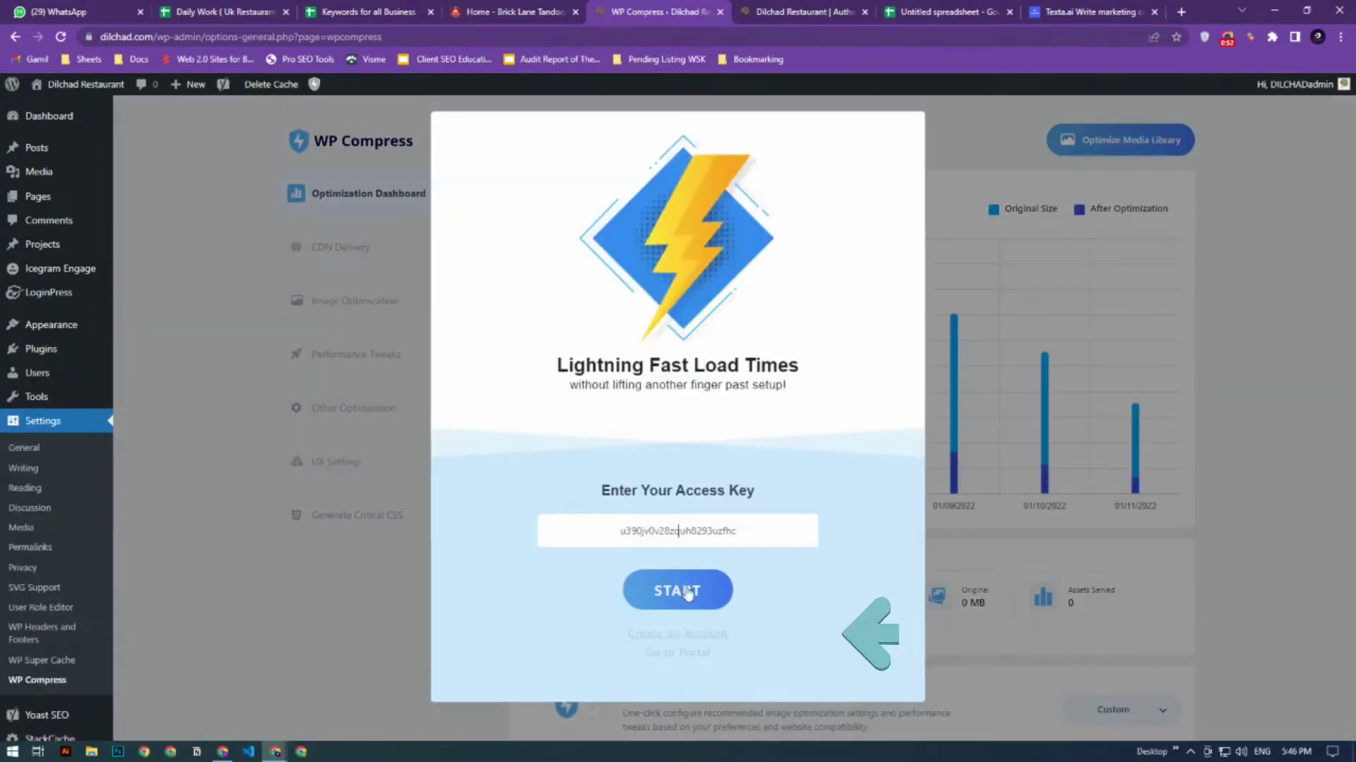
right_click(665, 637)
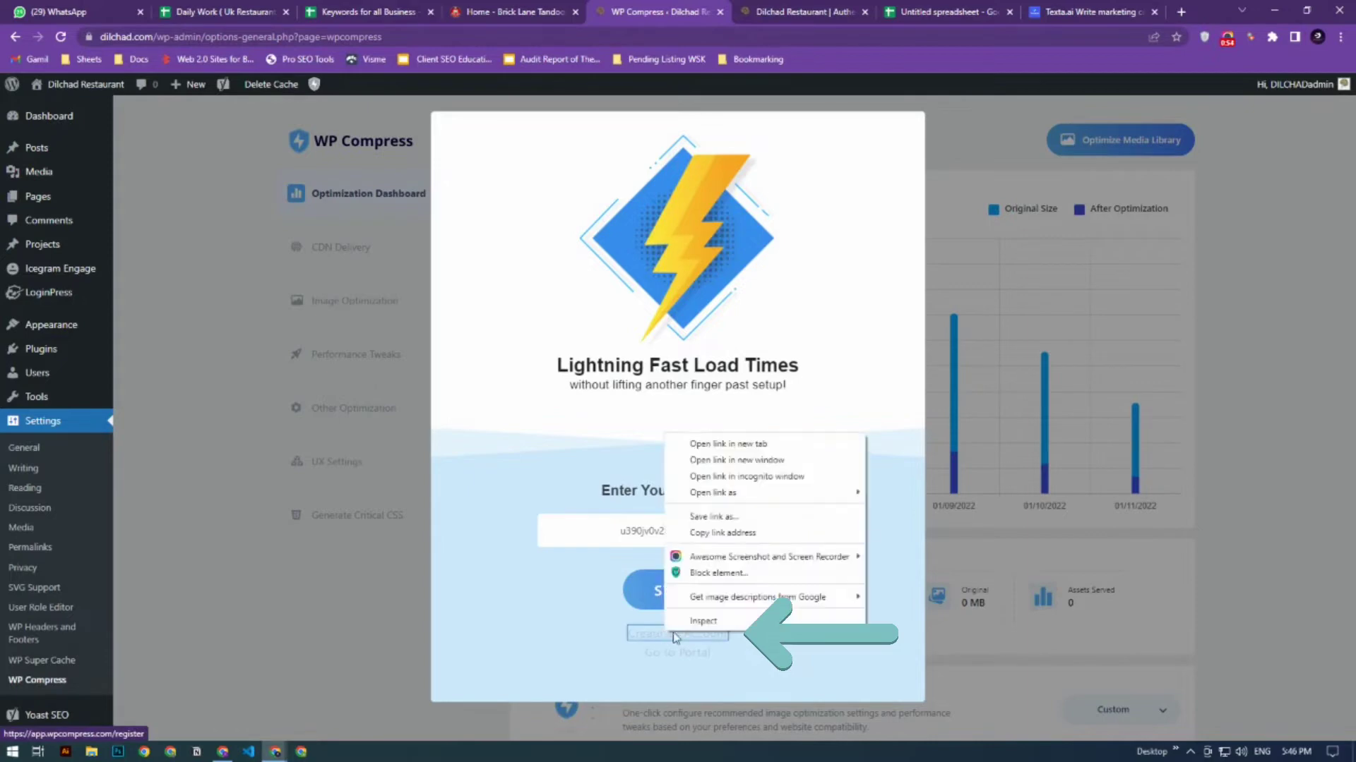
click(706, 447)
click(688, 12)
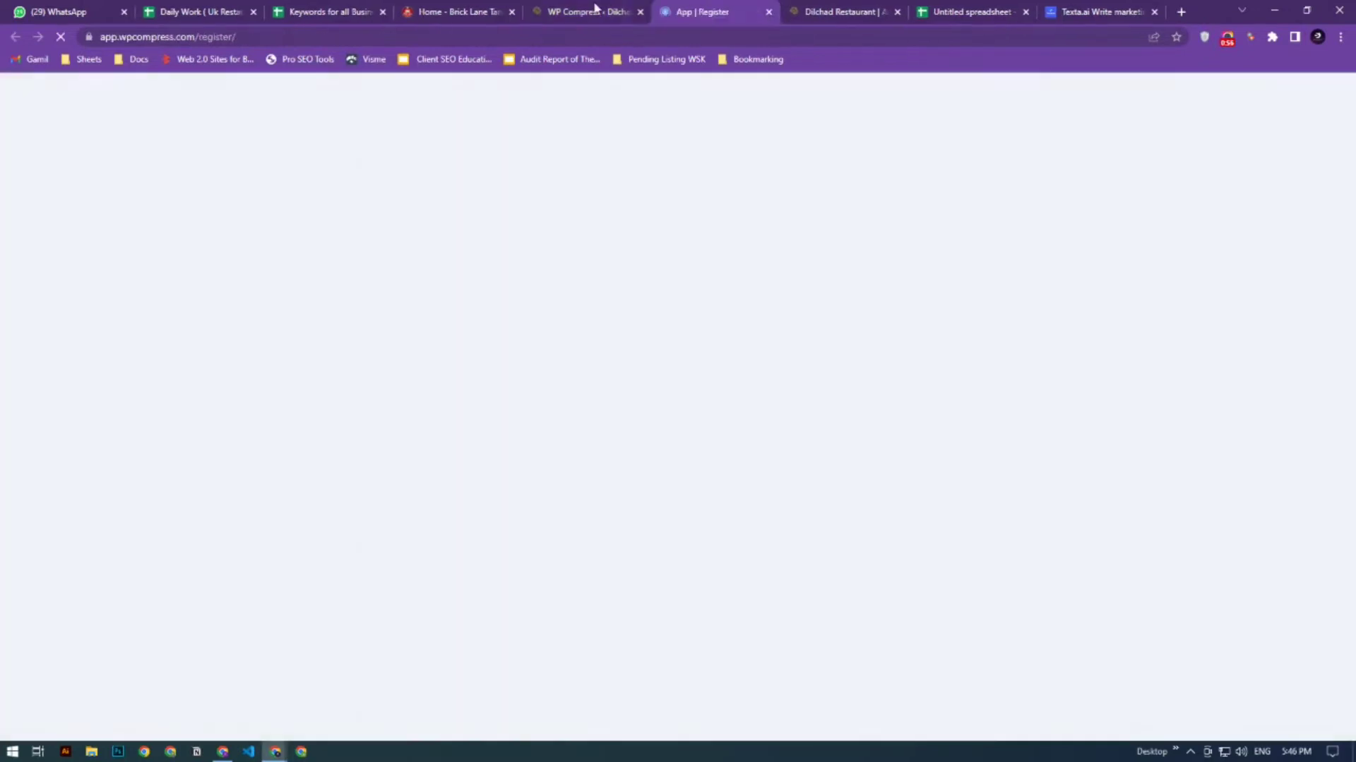
click(591, 10)
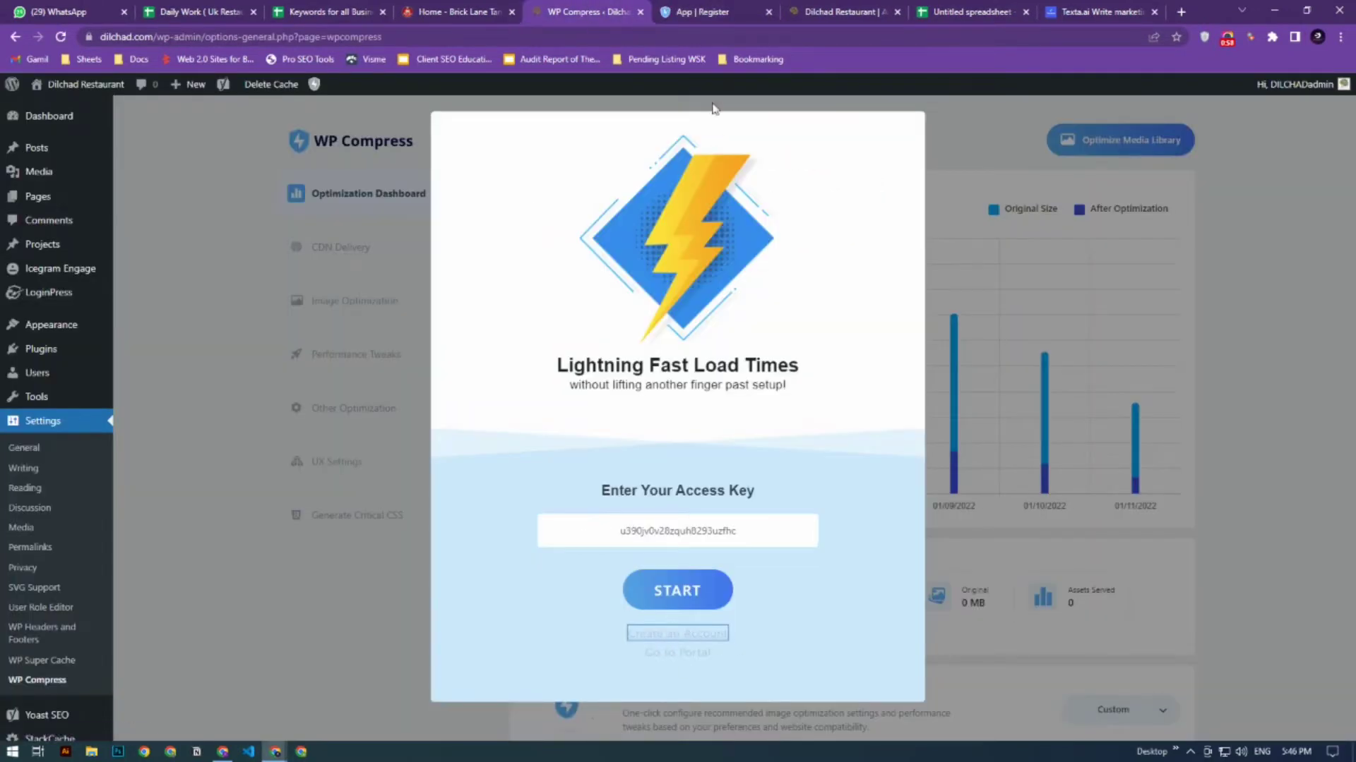
click(727, 8)
- Fill in the full name, email address and account password on the WP Compress registration form
click(727, 284)
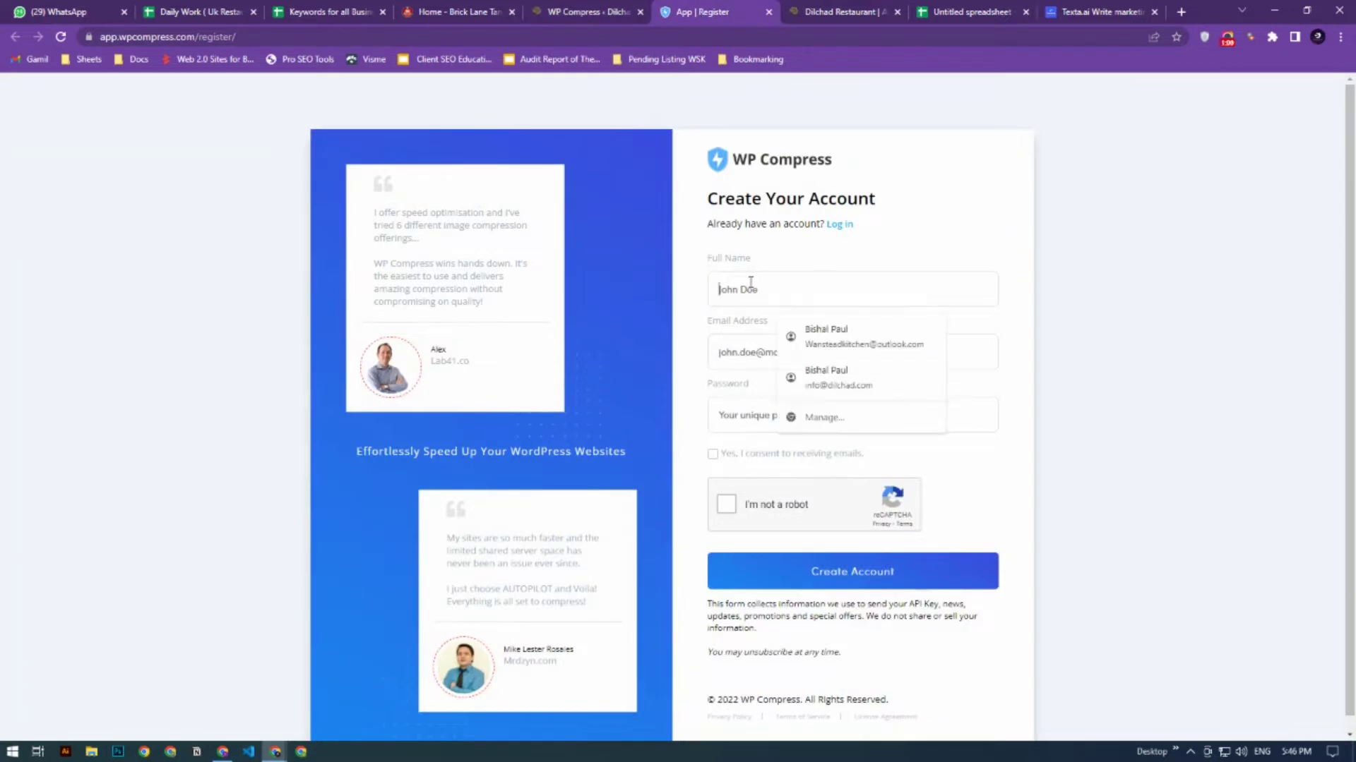
click(823, 342)
triple_click(751, 342)
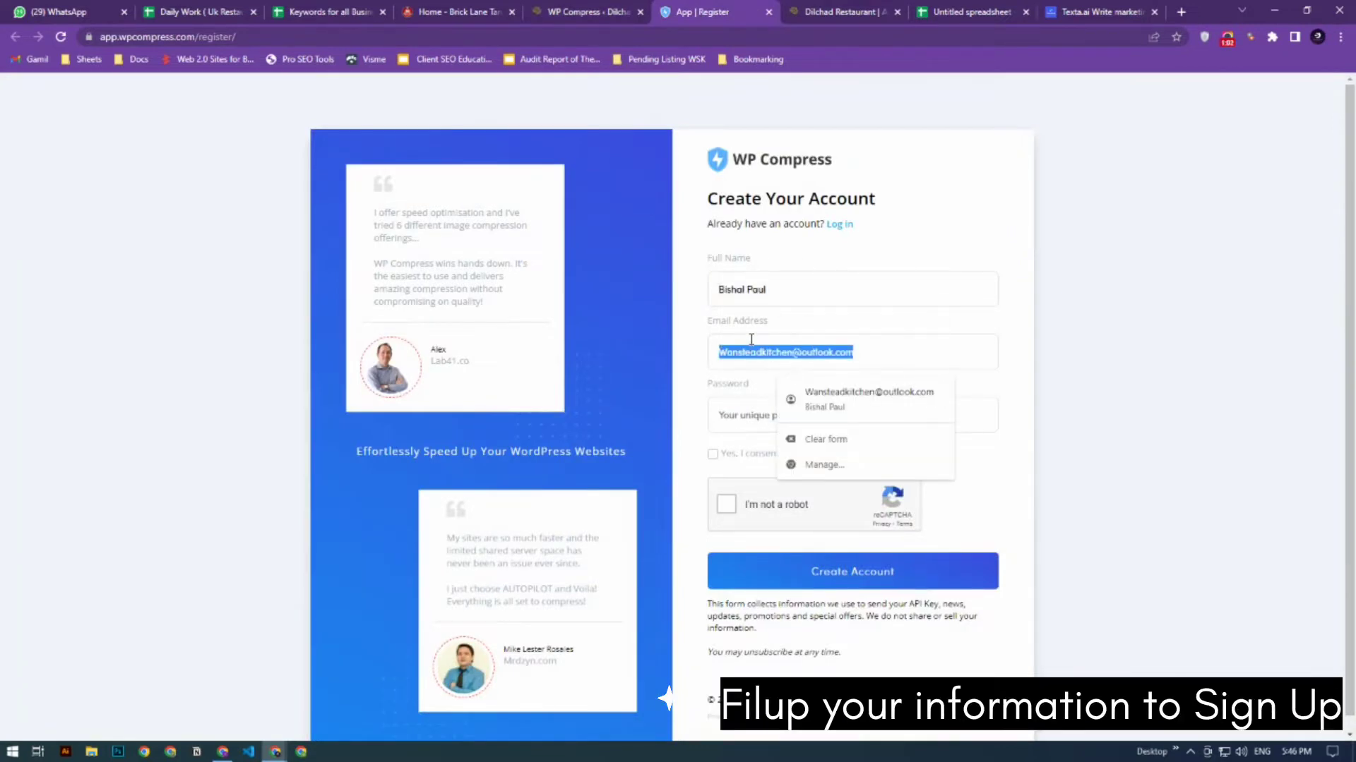
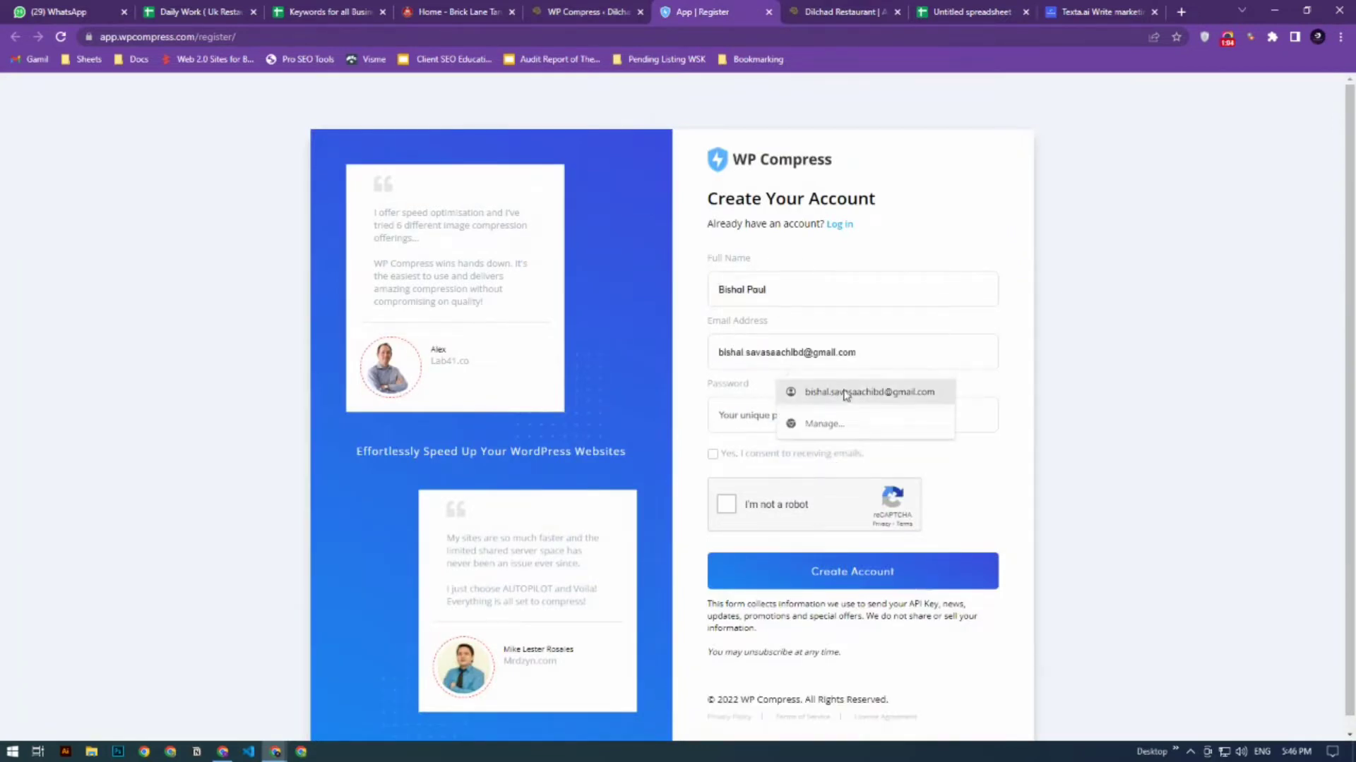
click(845, 393)
click(759, 417)
text(********)
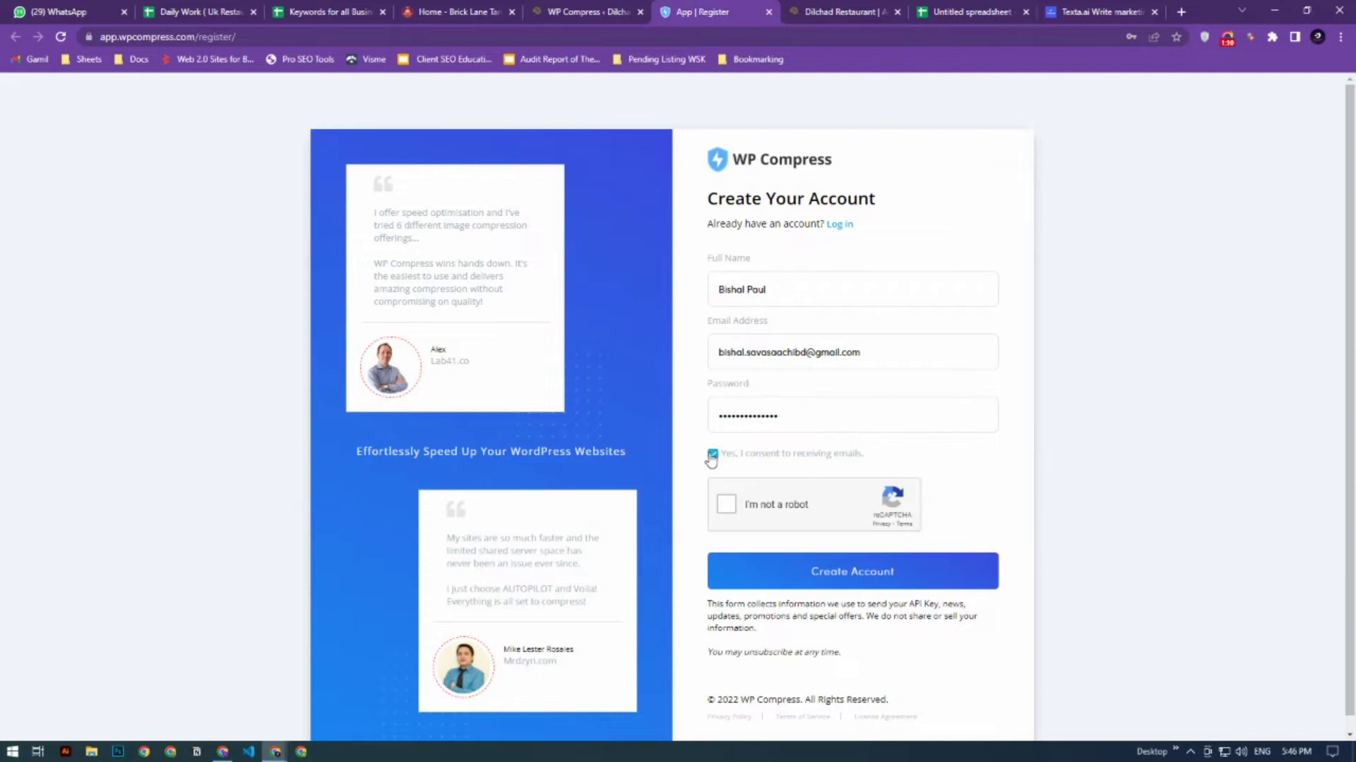
- Pass the robot check, consent to receiving emails and submit the WP Compress account registration
click(726, 506)
click(860, 577)
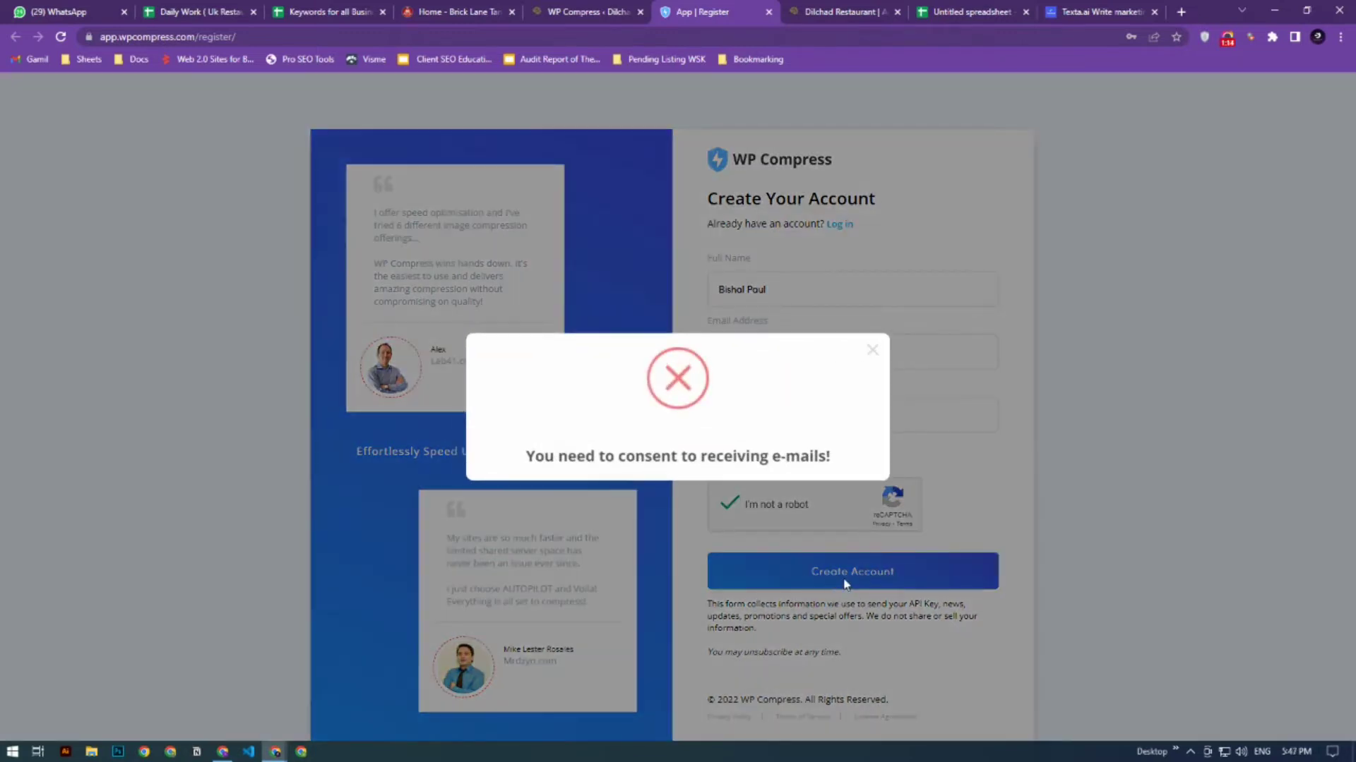
click(874, 352)
click(713, 454)
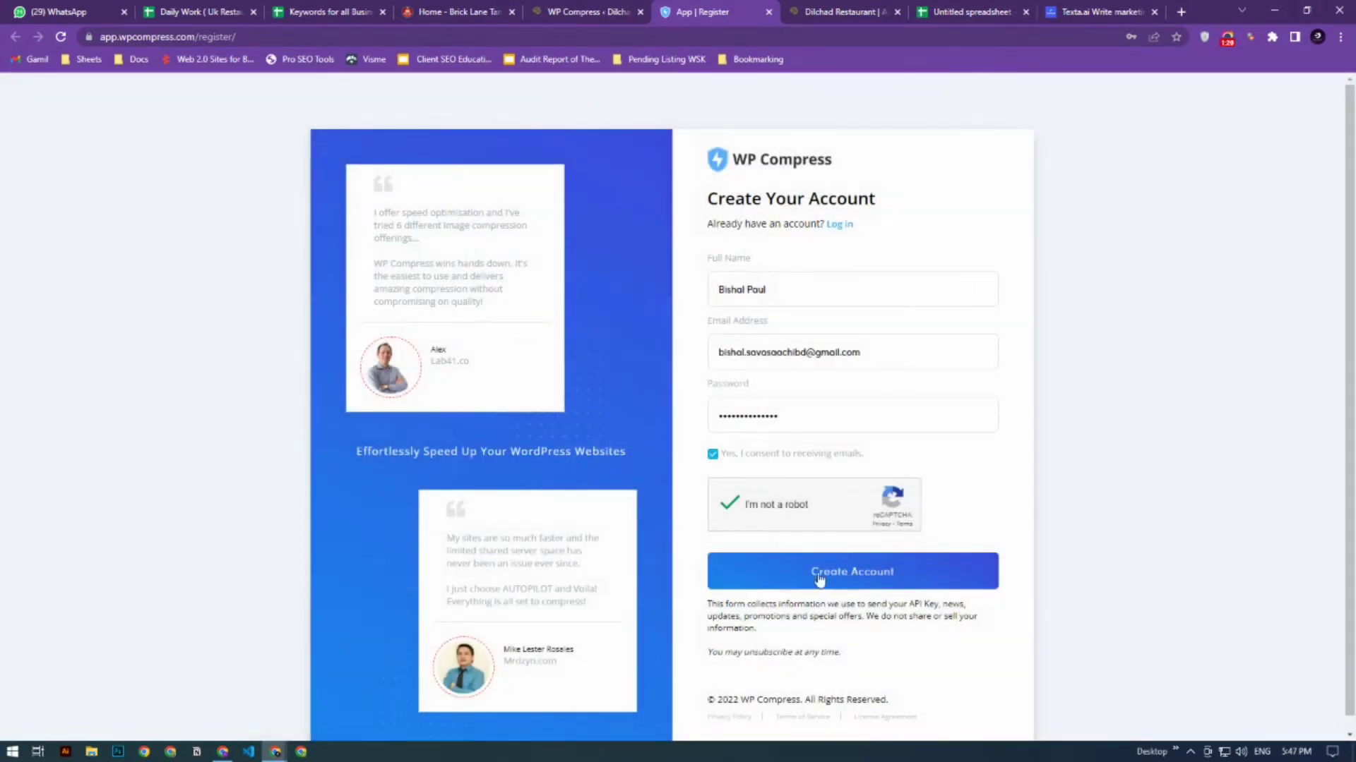
click(832, 580)
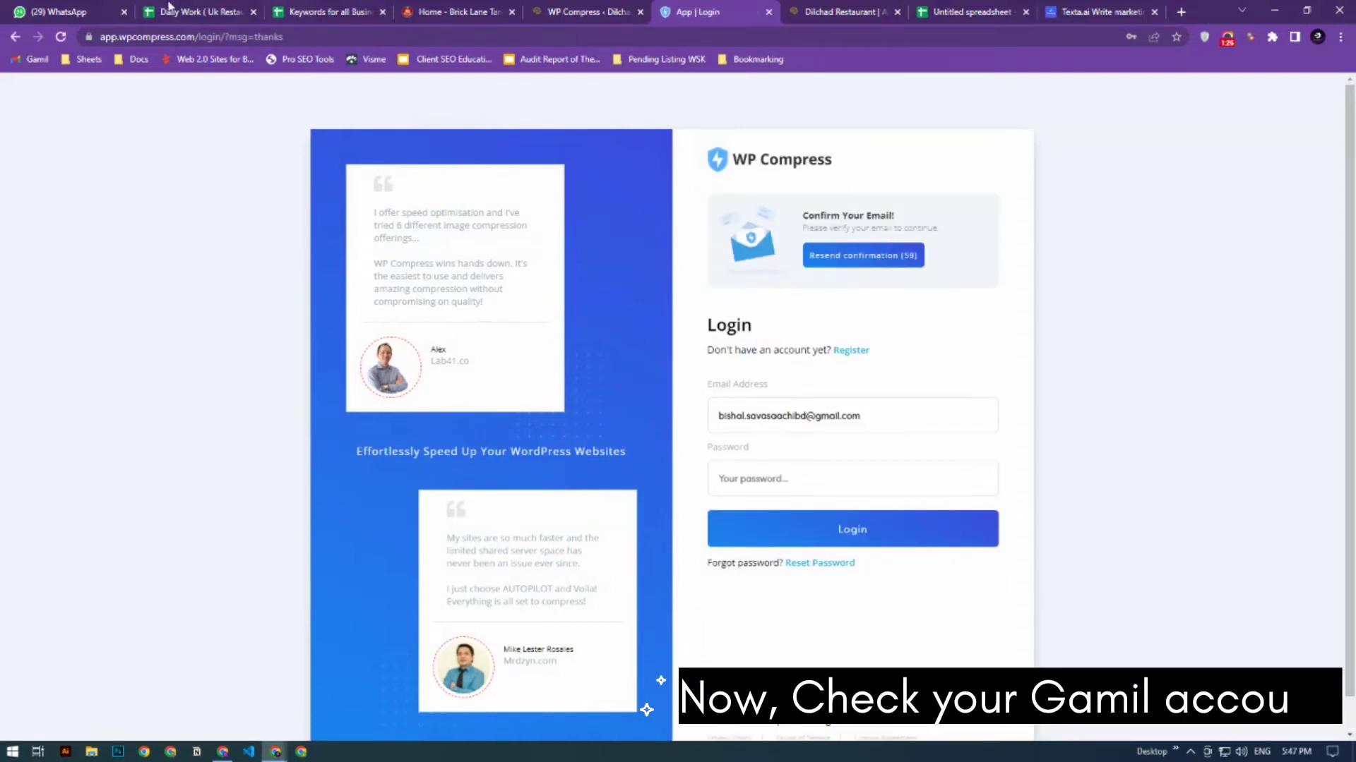
- Switch to Gmail in a new tab and confirm the email address from the WP Compress activation message in Promotions
click(1180, 12)
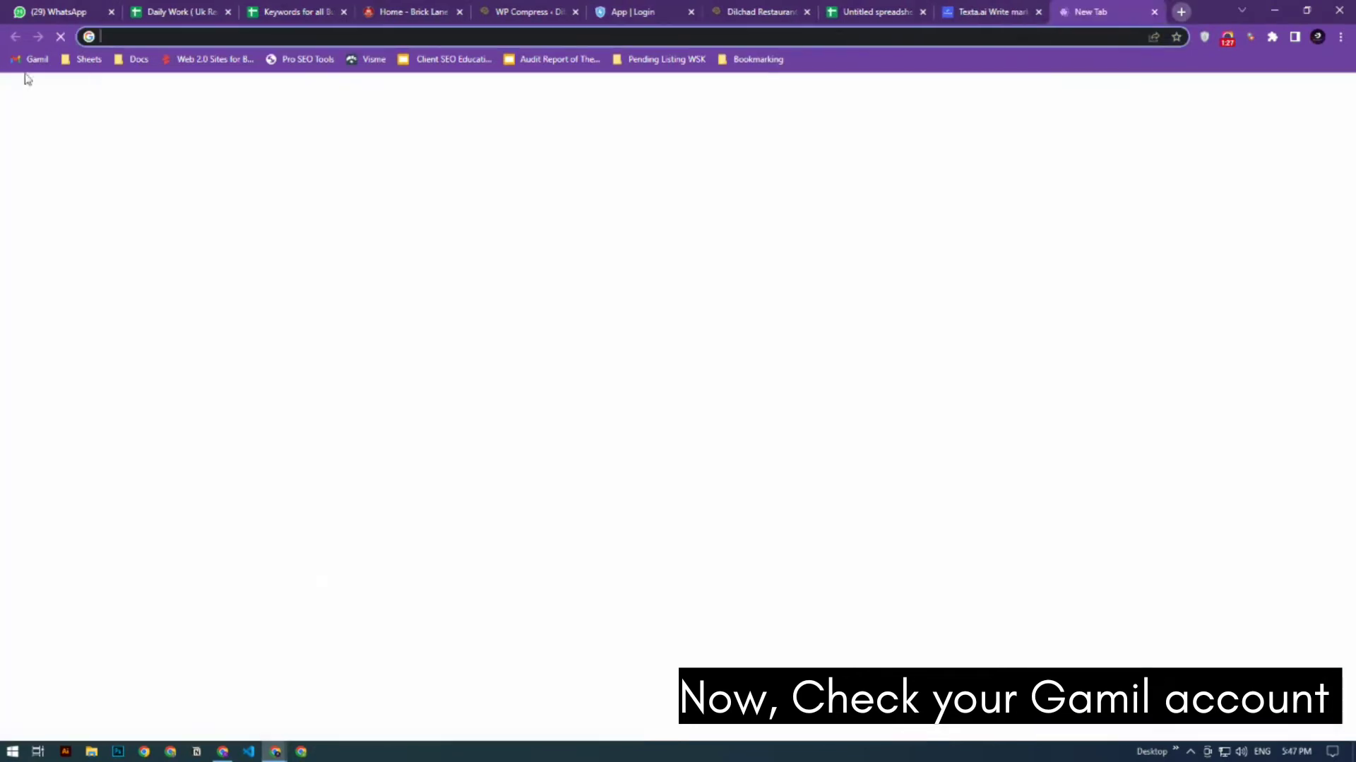
click(32, 59)
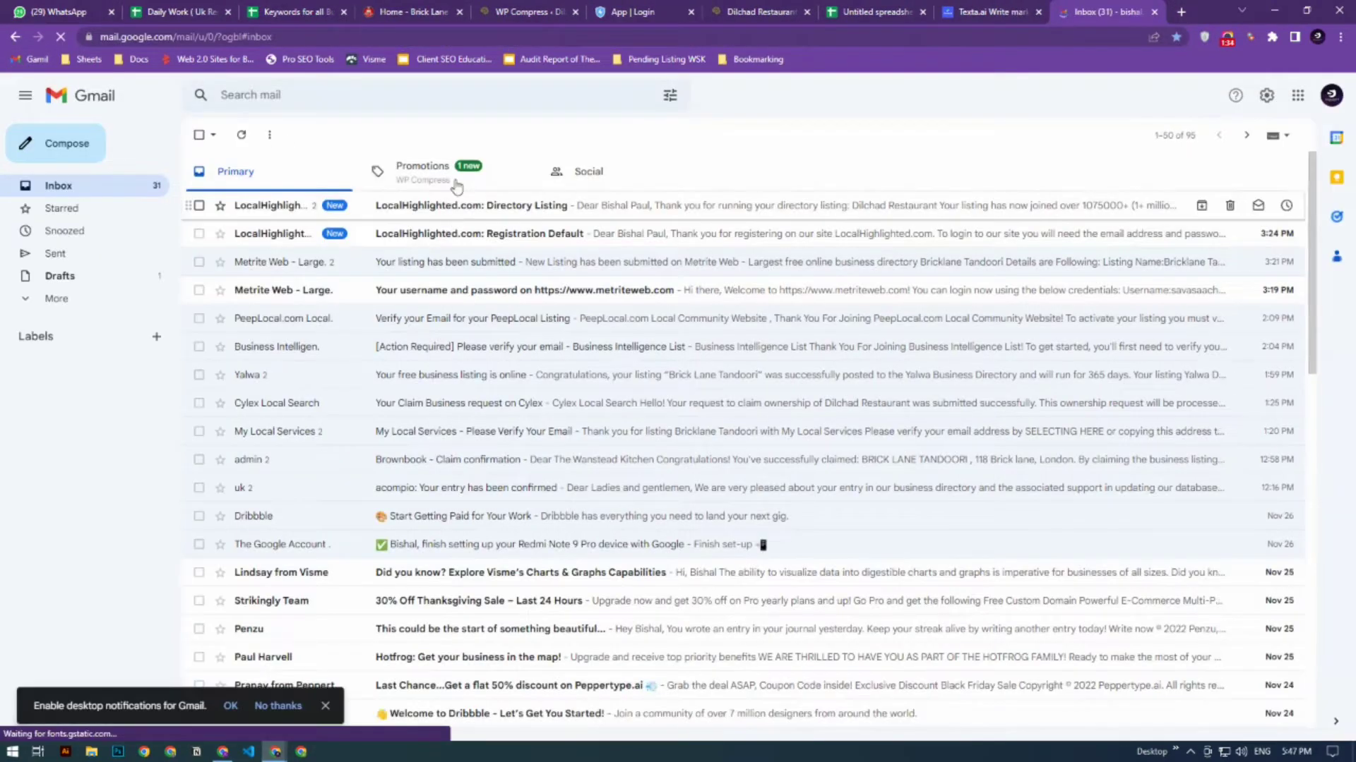
click(413, 171)
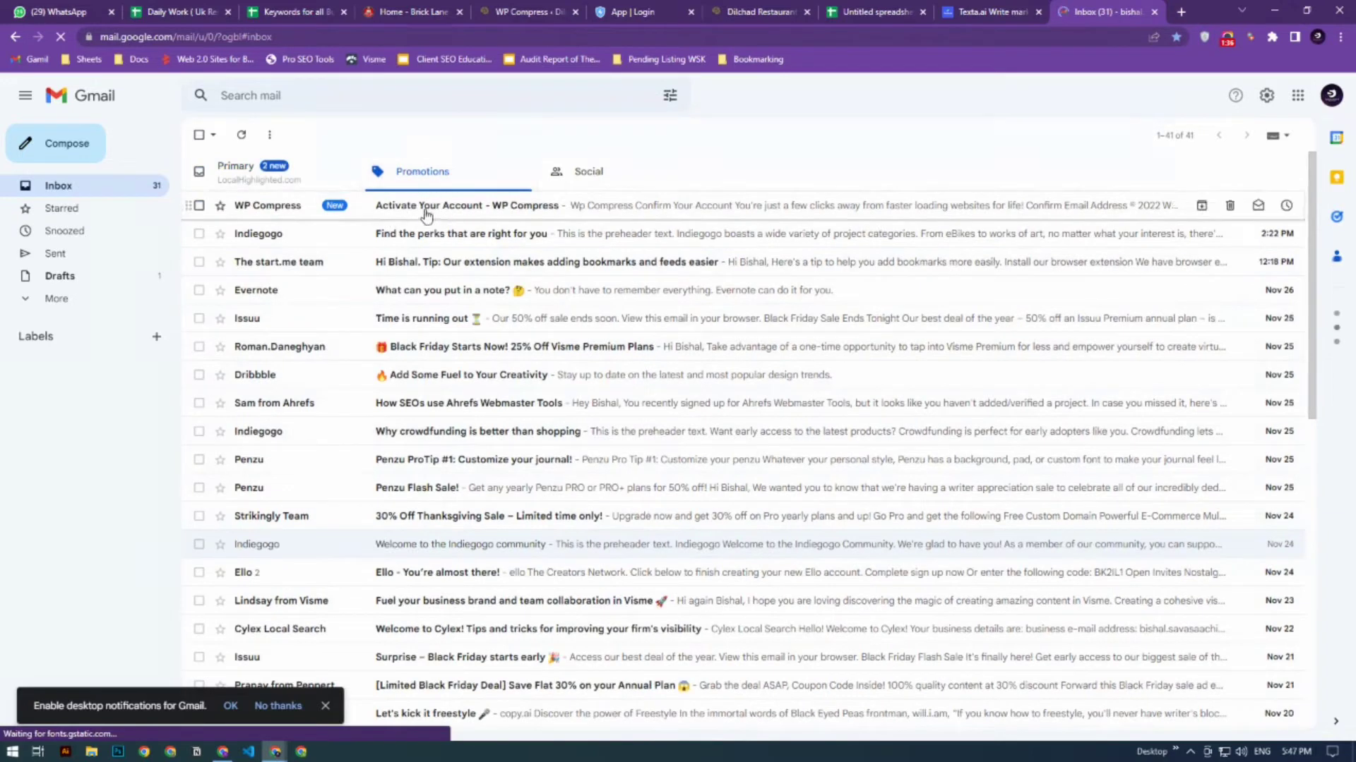
click(424, 209)
scroll(741, 612, down, 2)
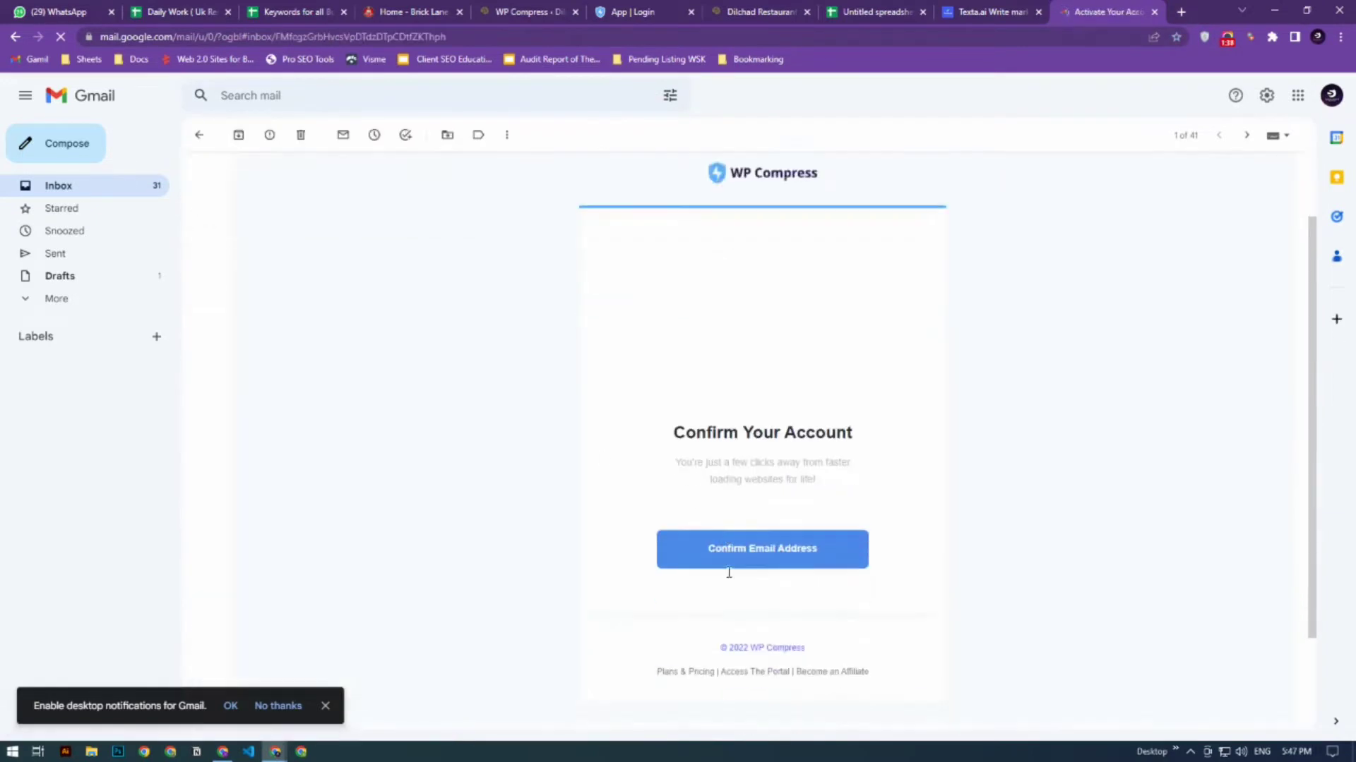
click(741, 519)
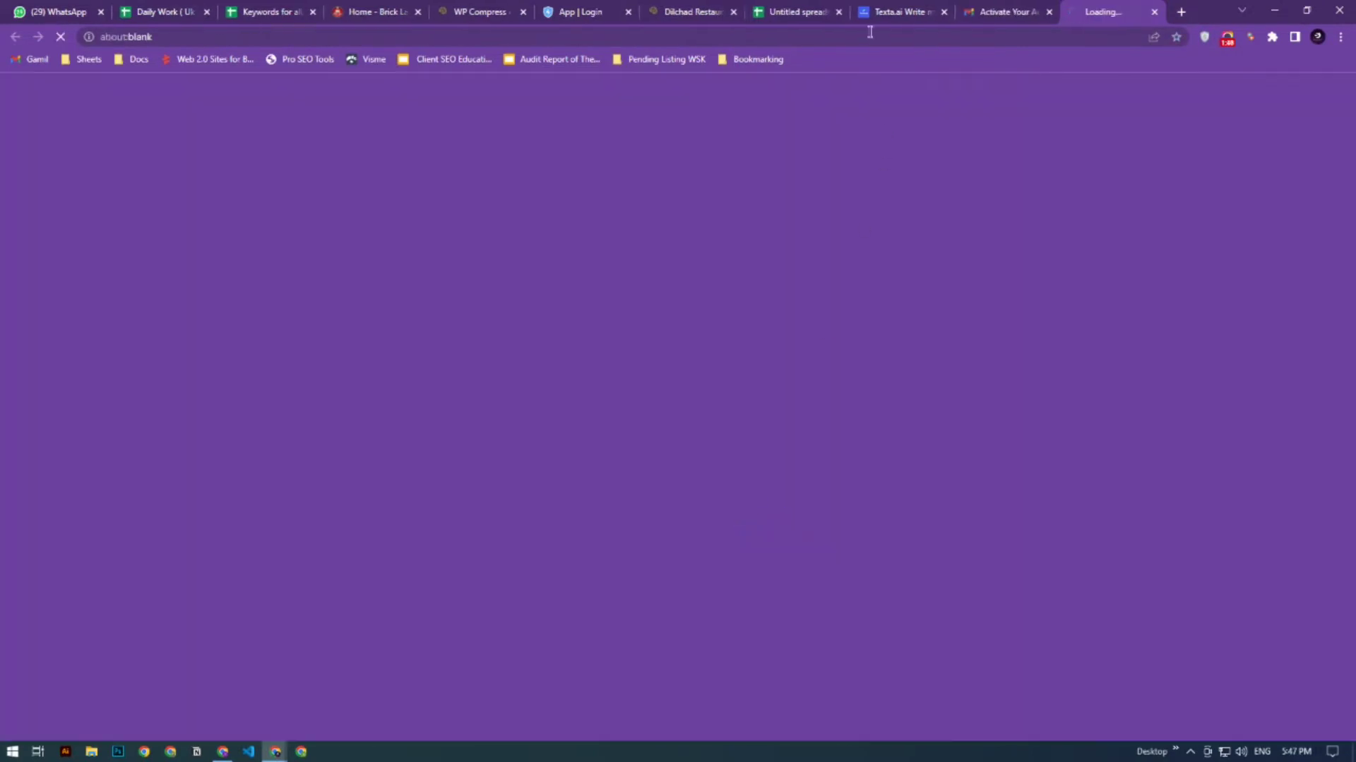
- Log in to the confirmed WP Compress account by entering the account password
click(589, 7)
click(628, 12)
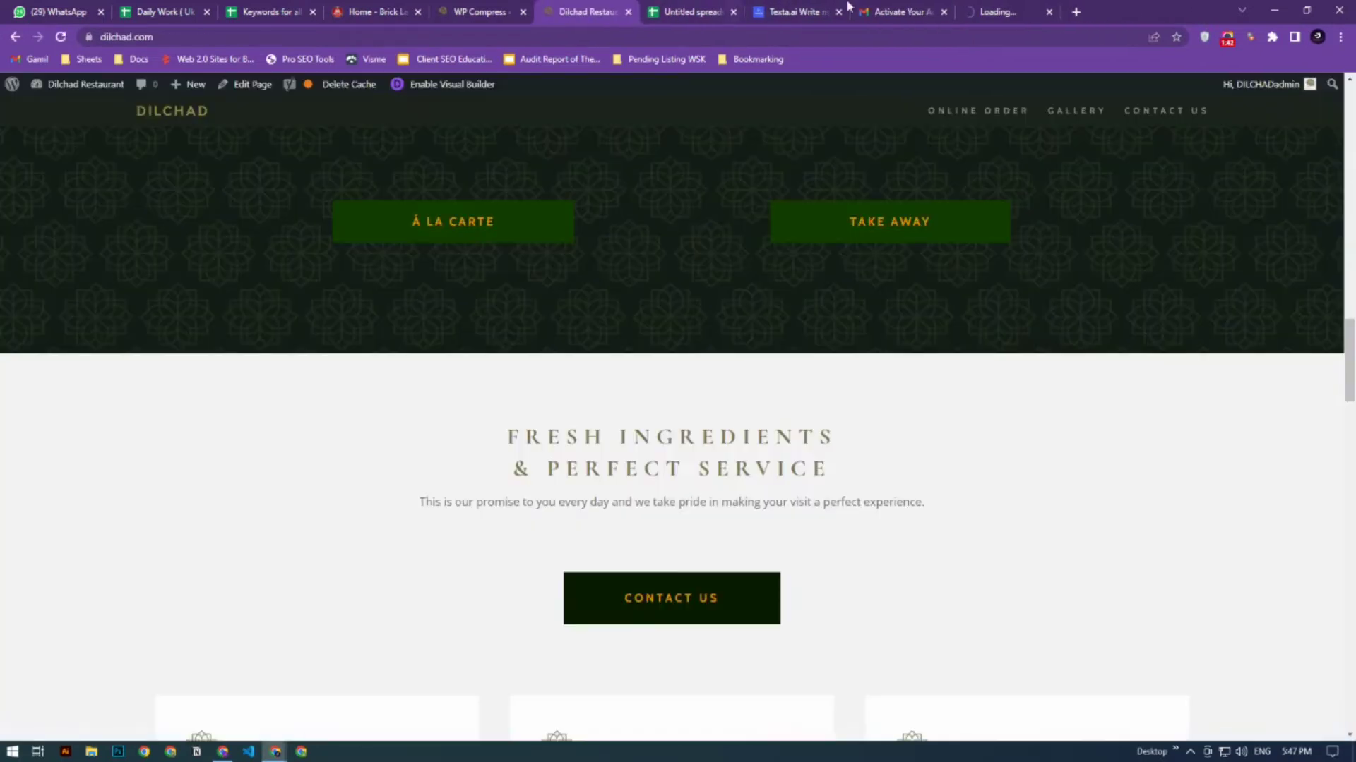
click(978, 10)
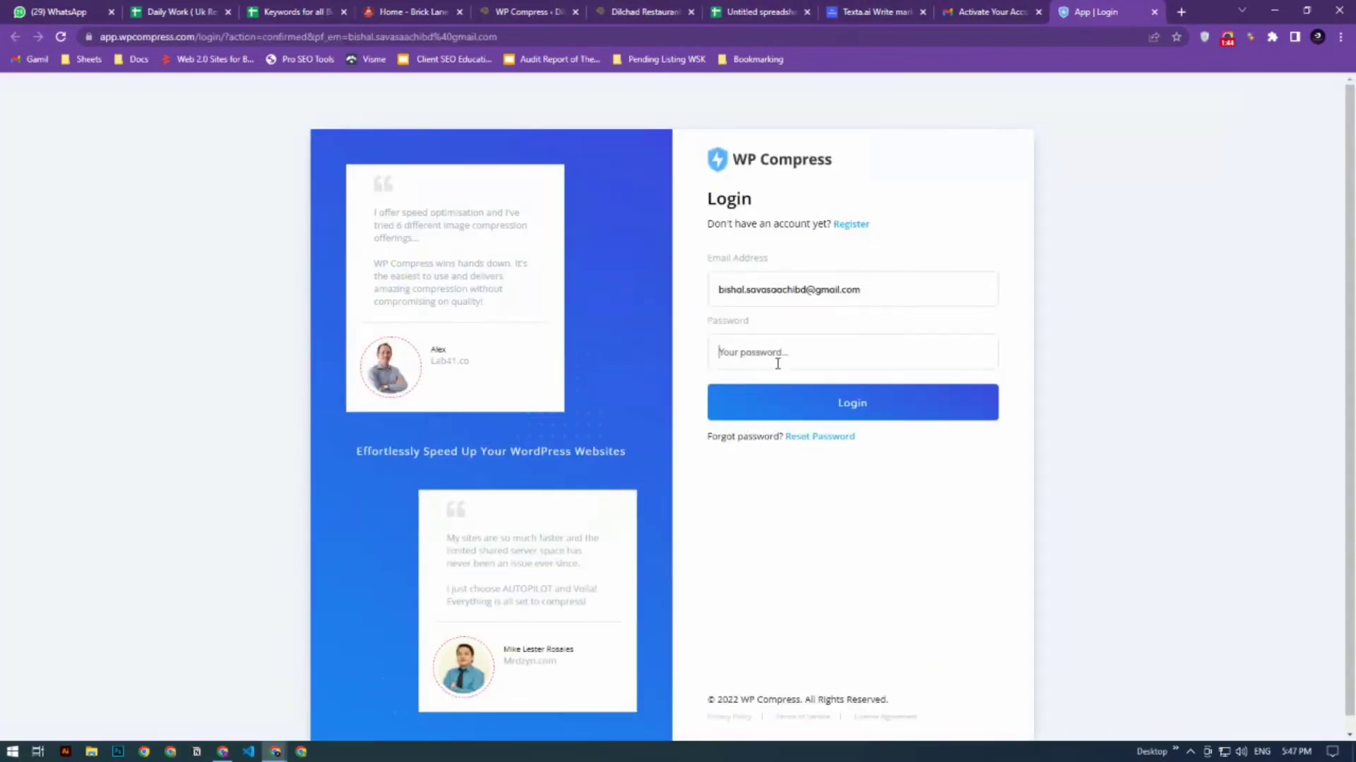
text(••••••)
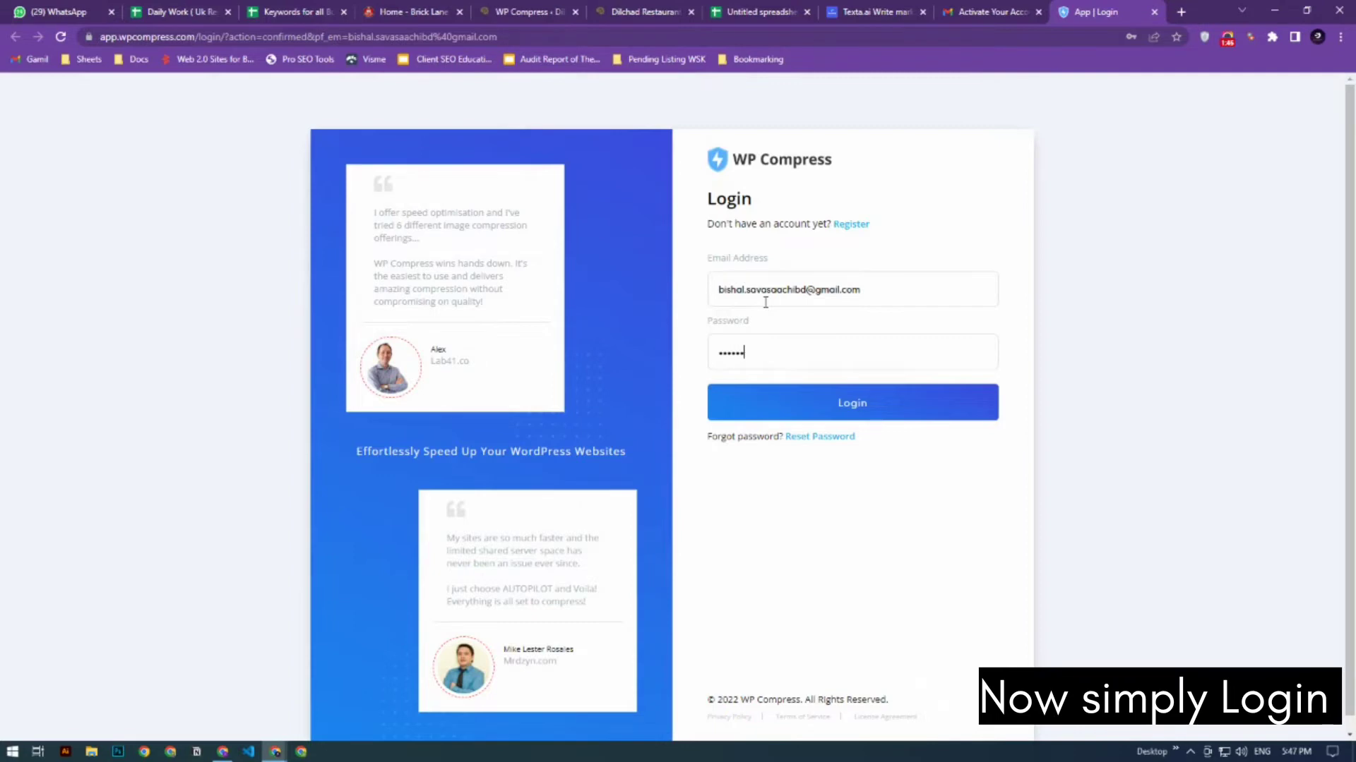
text(•••••)
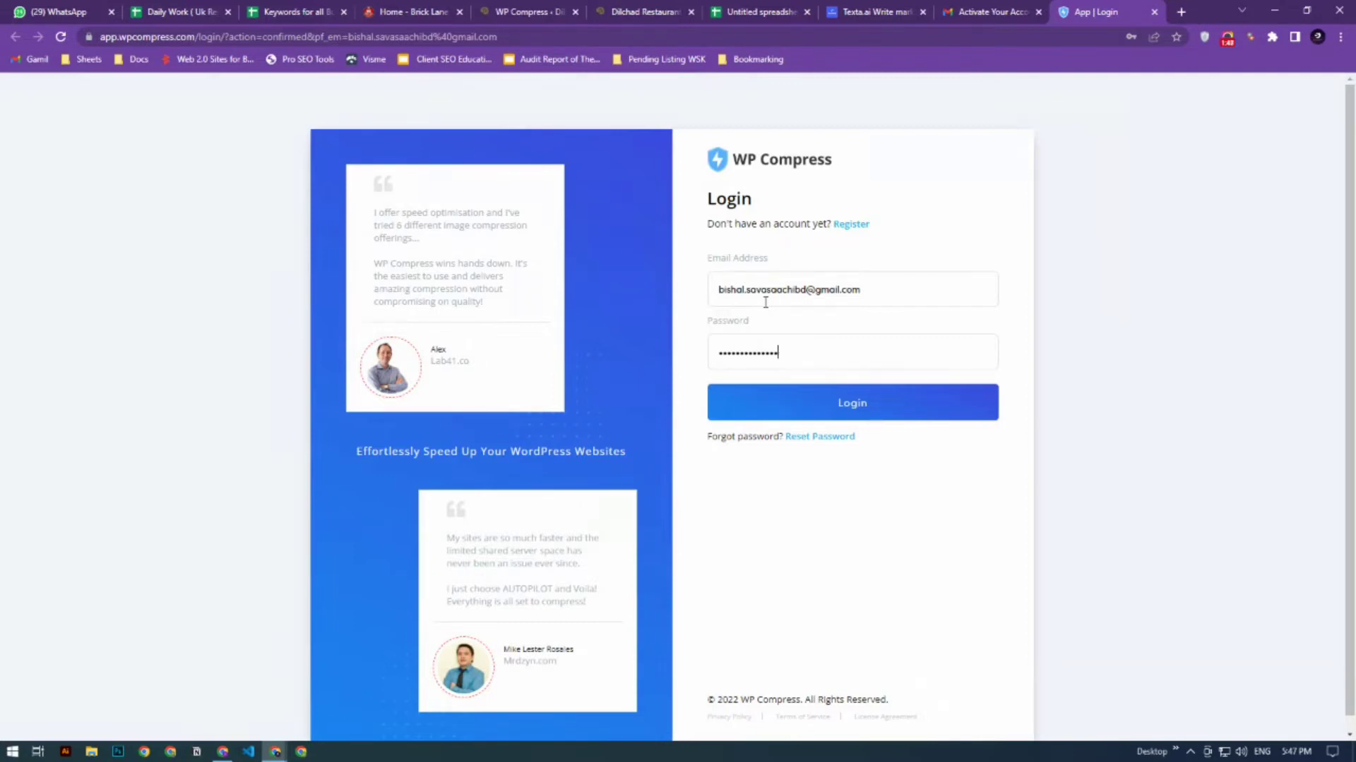
click(829, 410)
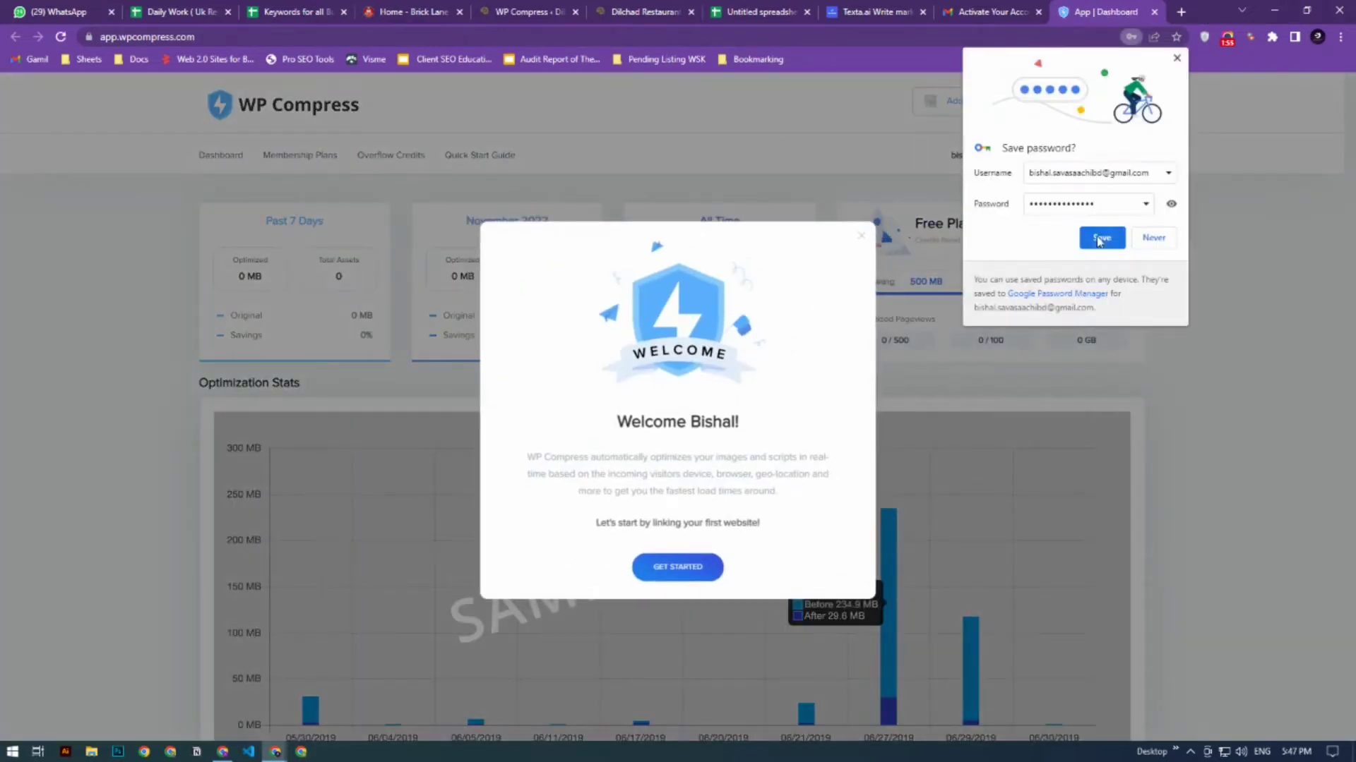
- Start linking the first website and save its quota settings with Live and Local both on Shared
click(1098, 240)
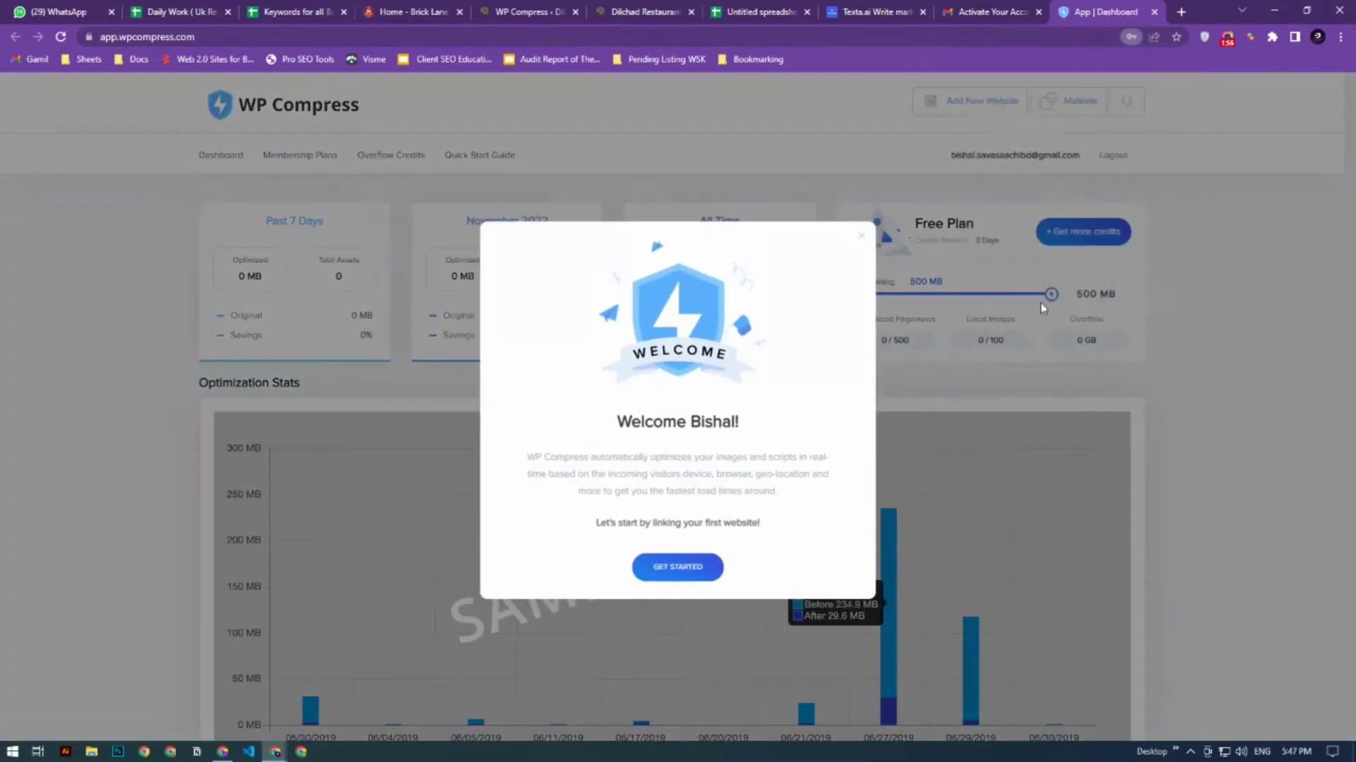
click(668, 572)
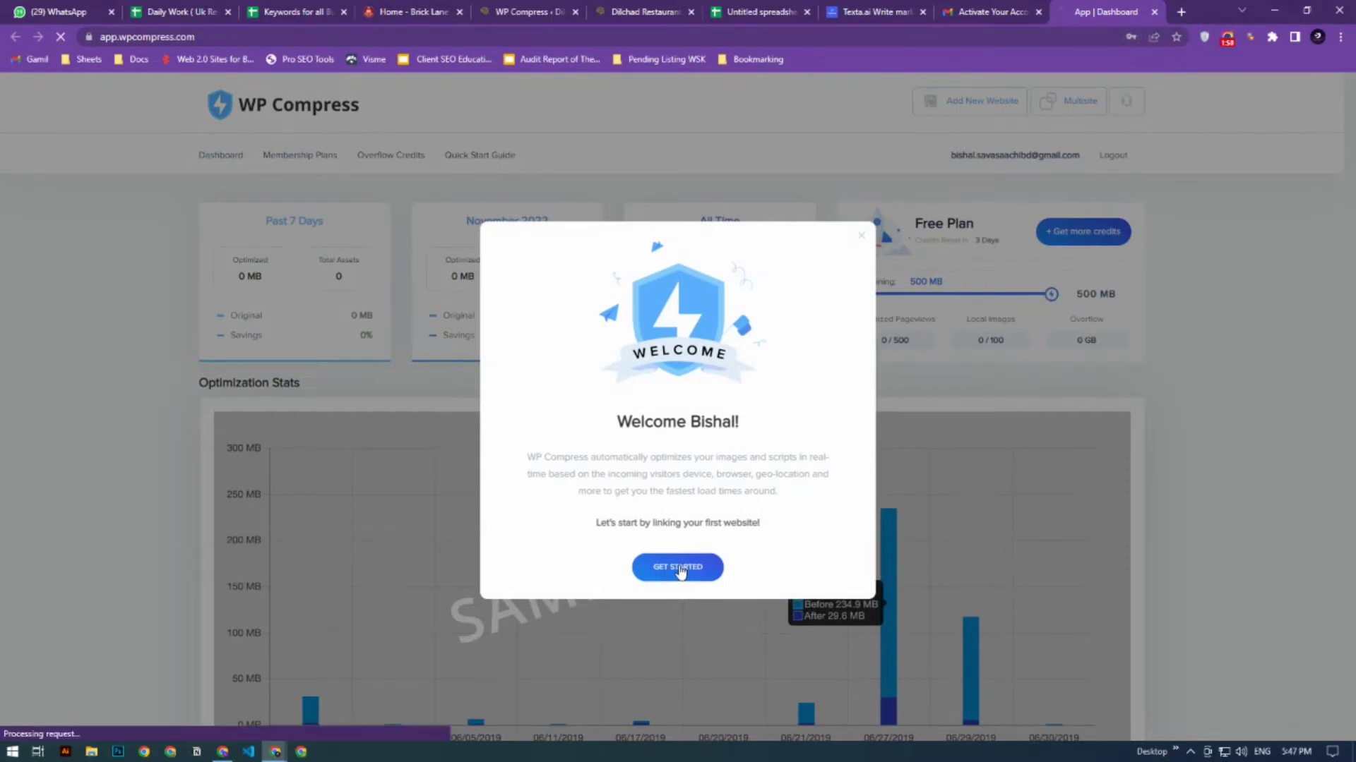
scroll(664, 469, down, 2)
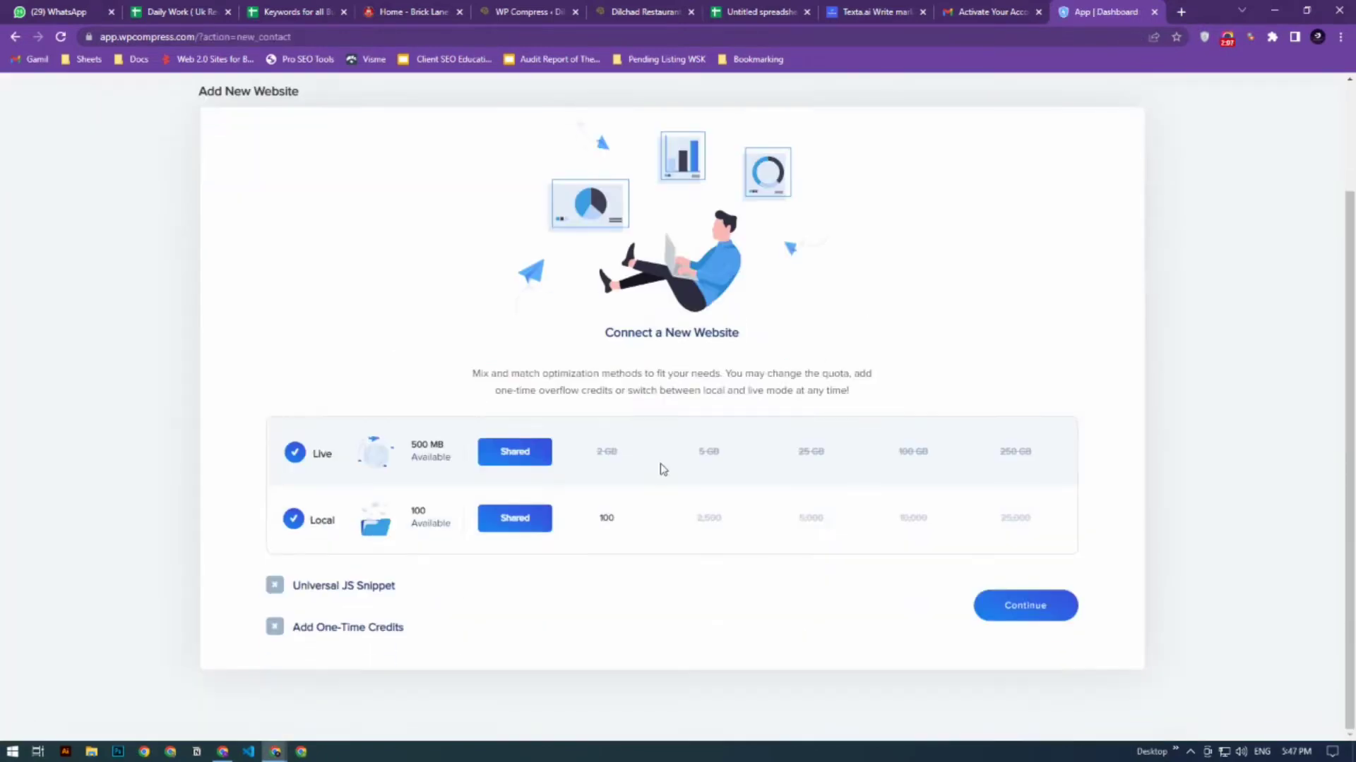
click(1046, 617)
scroll(790, 485, down, 1)
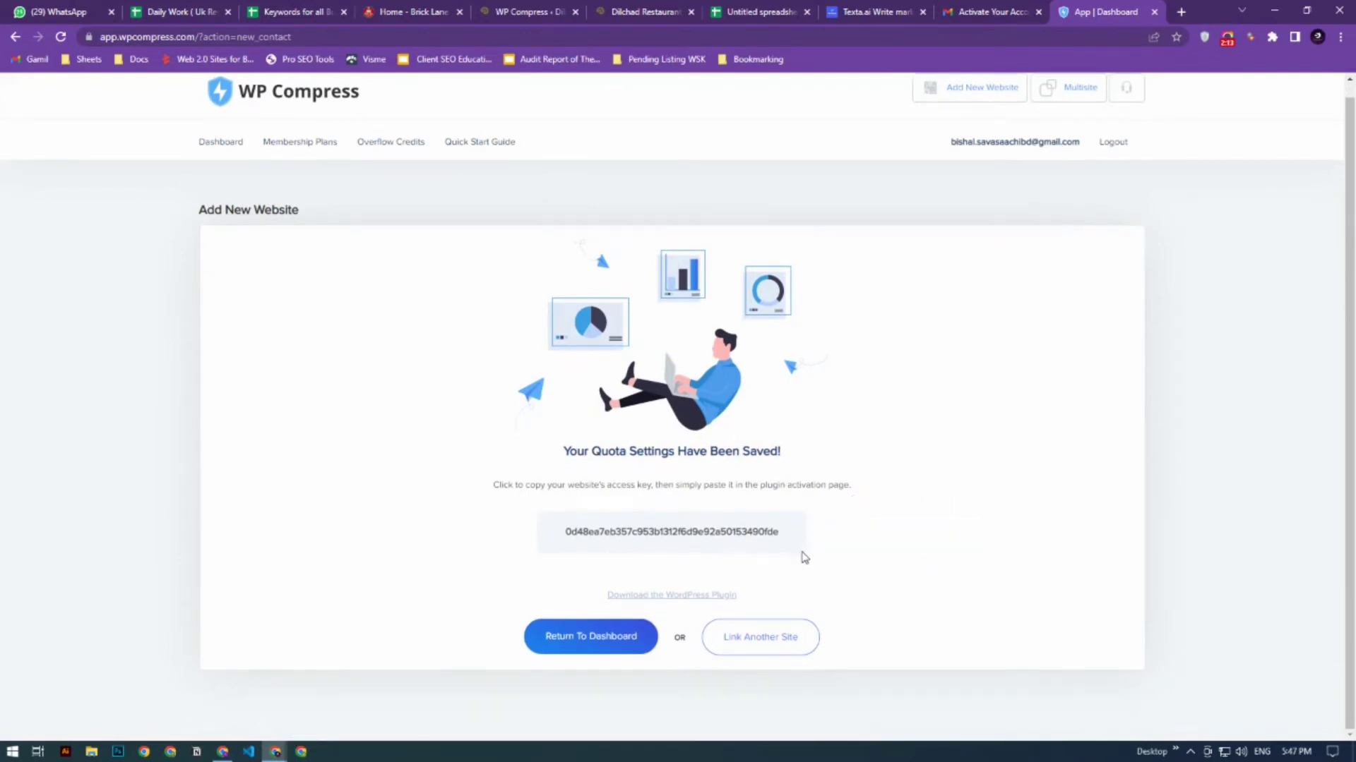
- Copy the linked website's access key, paste it into the WP Compress plugin's activation form in WordPress and start the connection
click(622, 531)
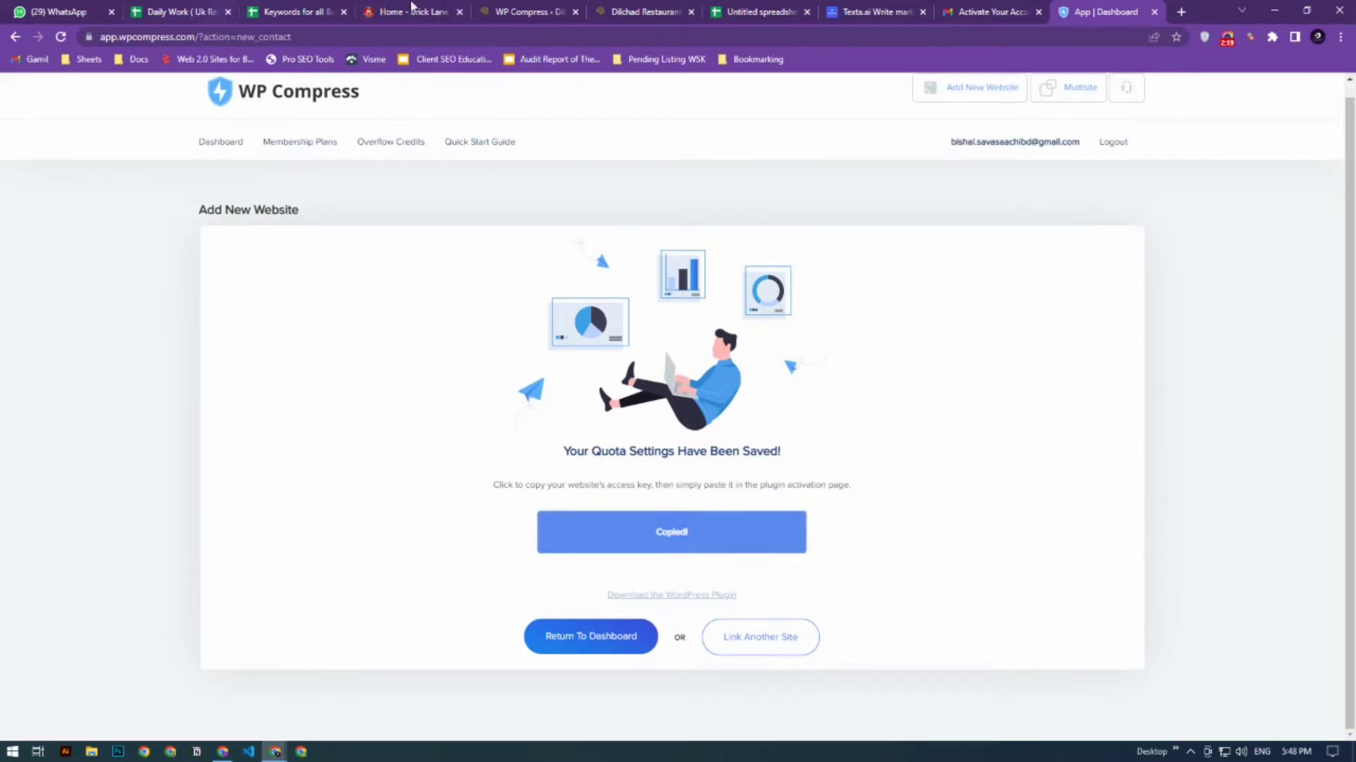
click(502, 10)
click(676, 530)
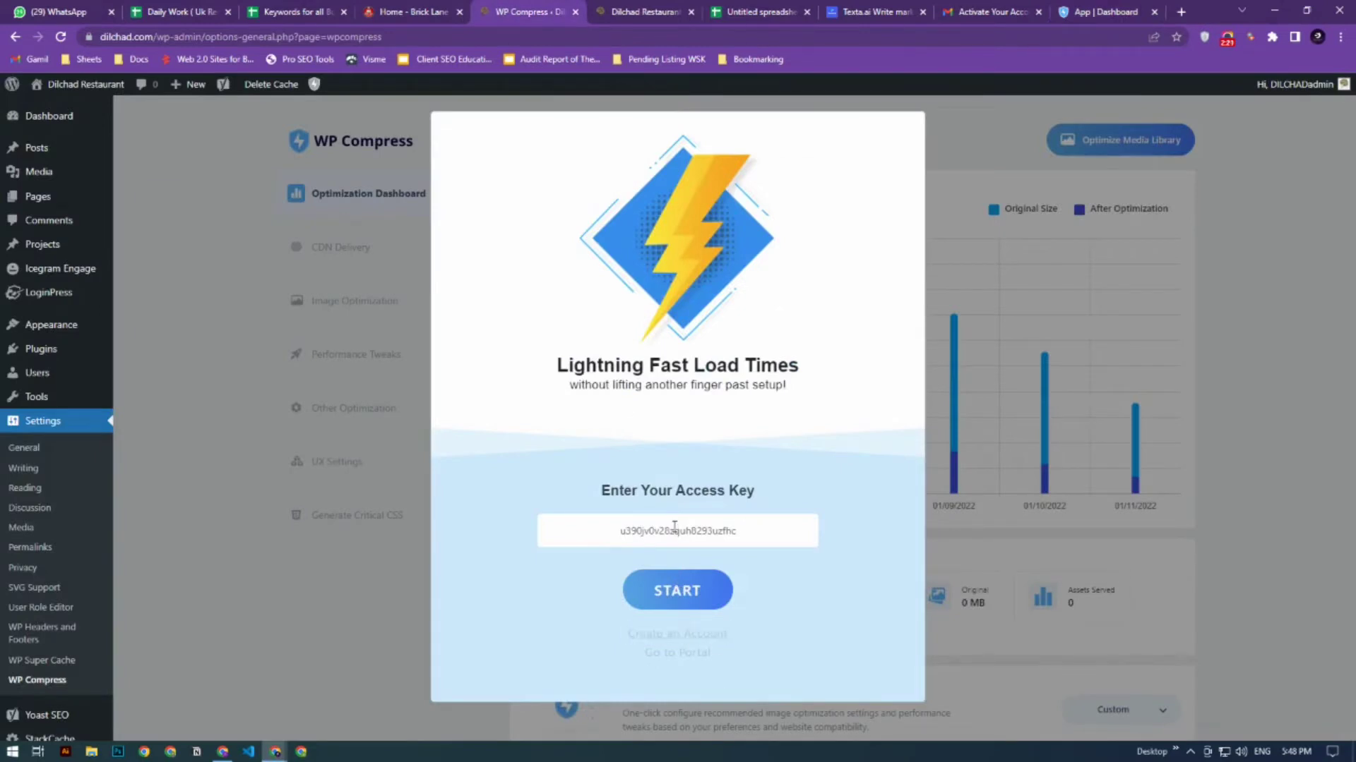
right_click(663, 535)
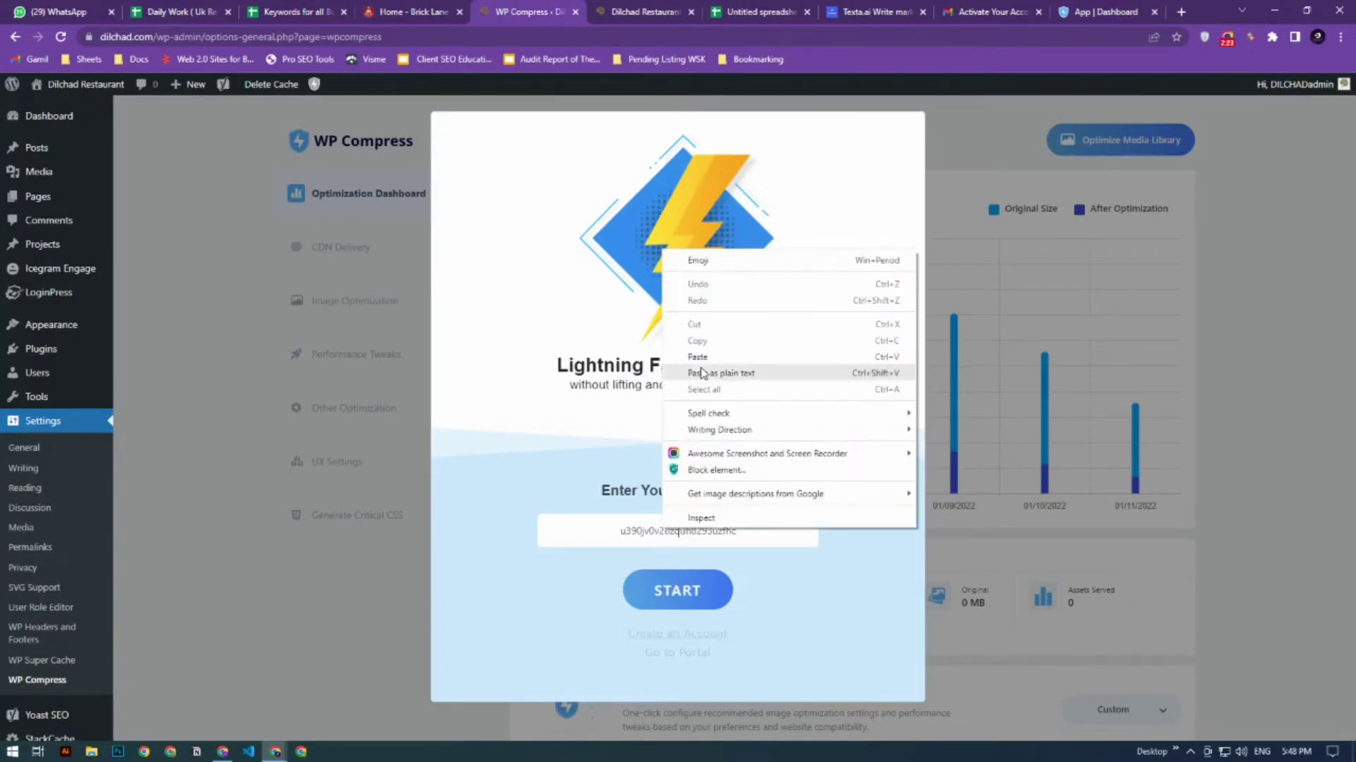
click(695, 456)
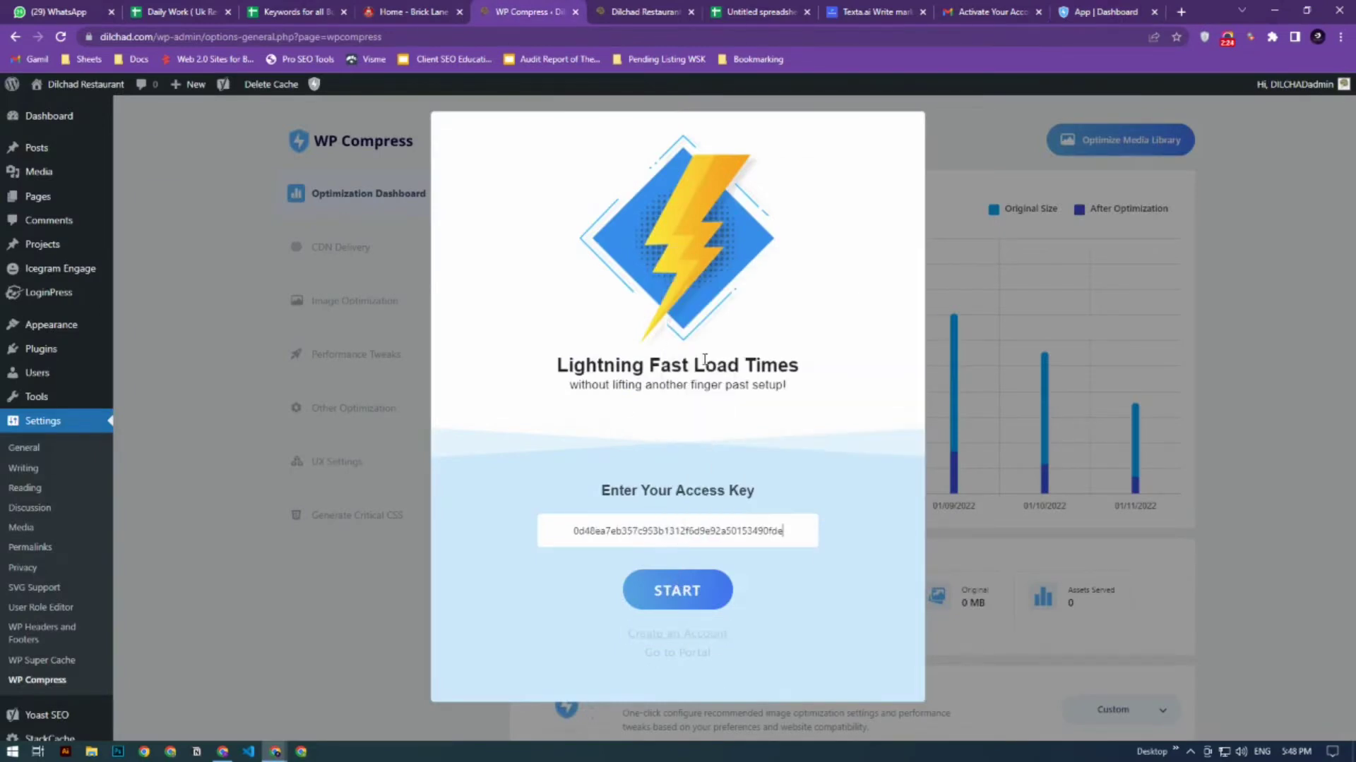
click(676, 589)
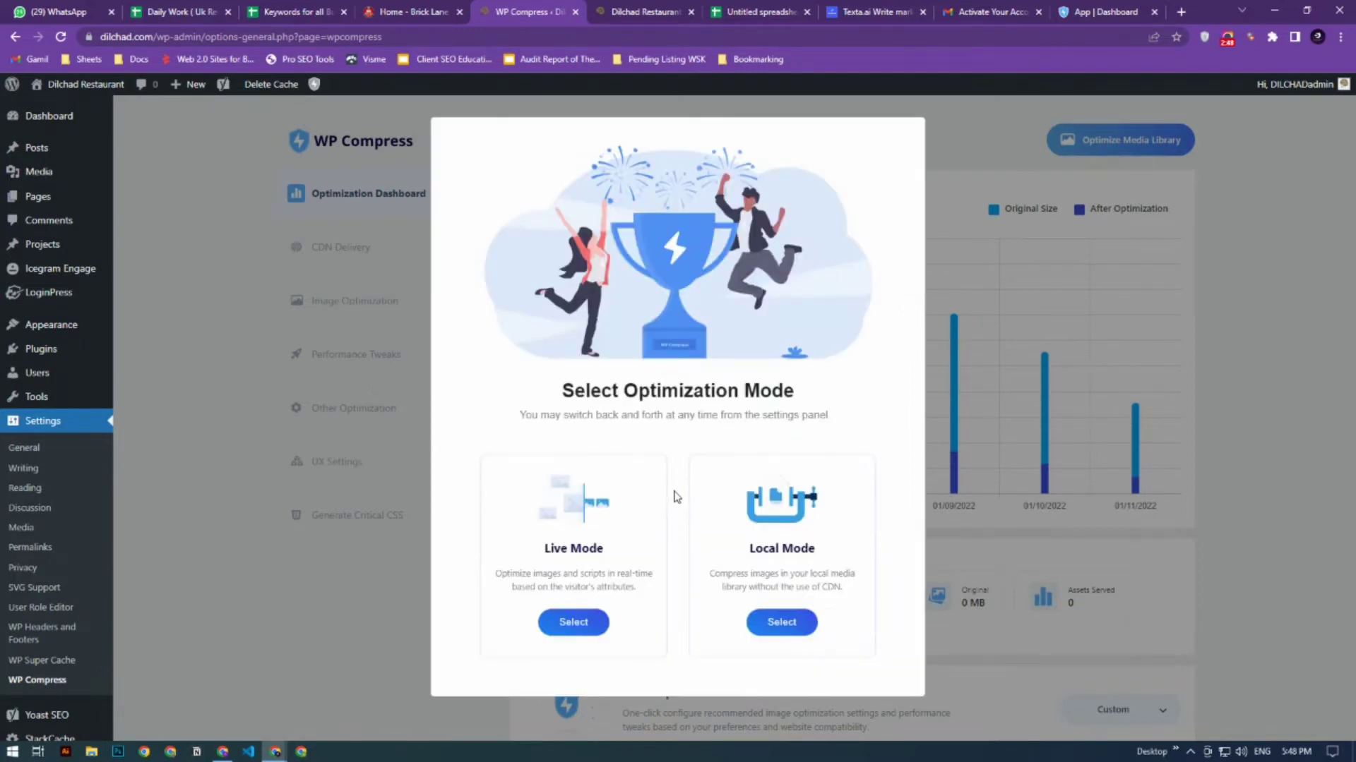
- Choose Local Mode as the optimization mode and start compressing all images in the media library
click(748, 555)
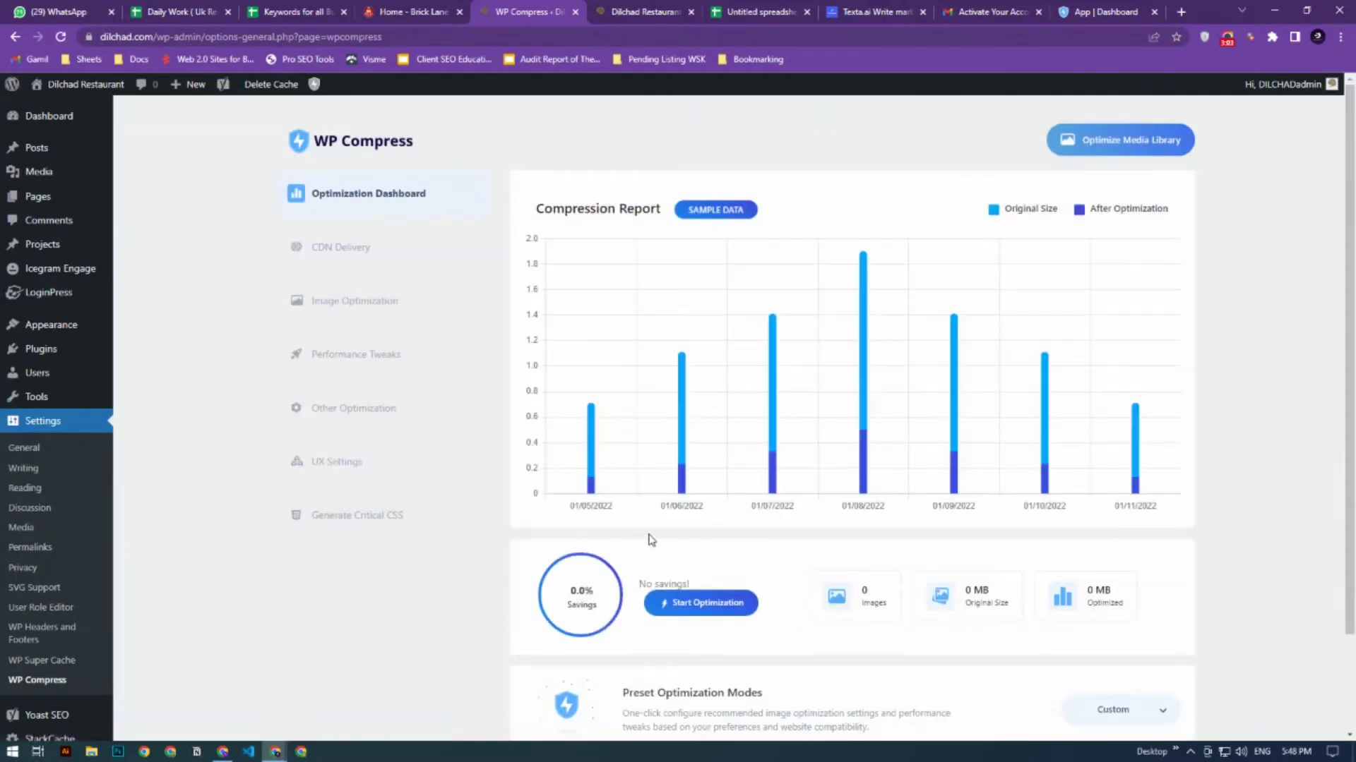
scroll(762, 424, down, 2)
scroll(918, 282, up, 2)
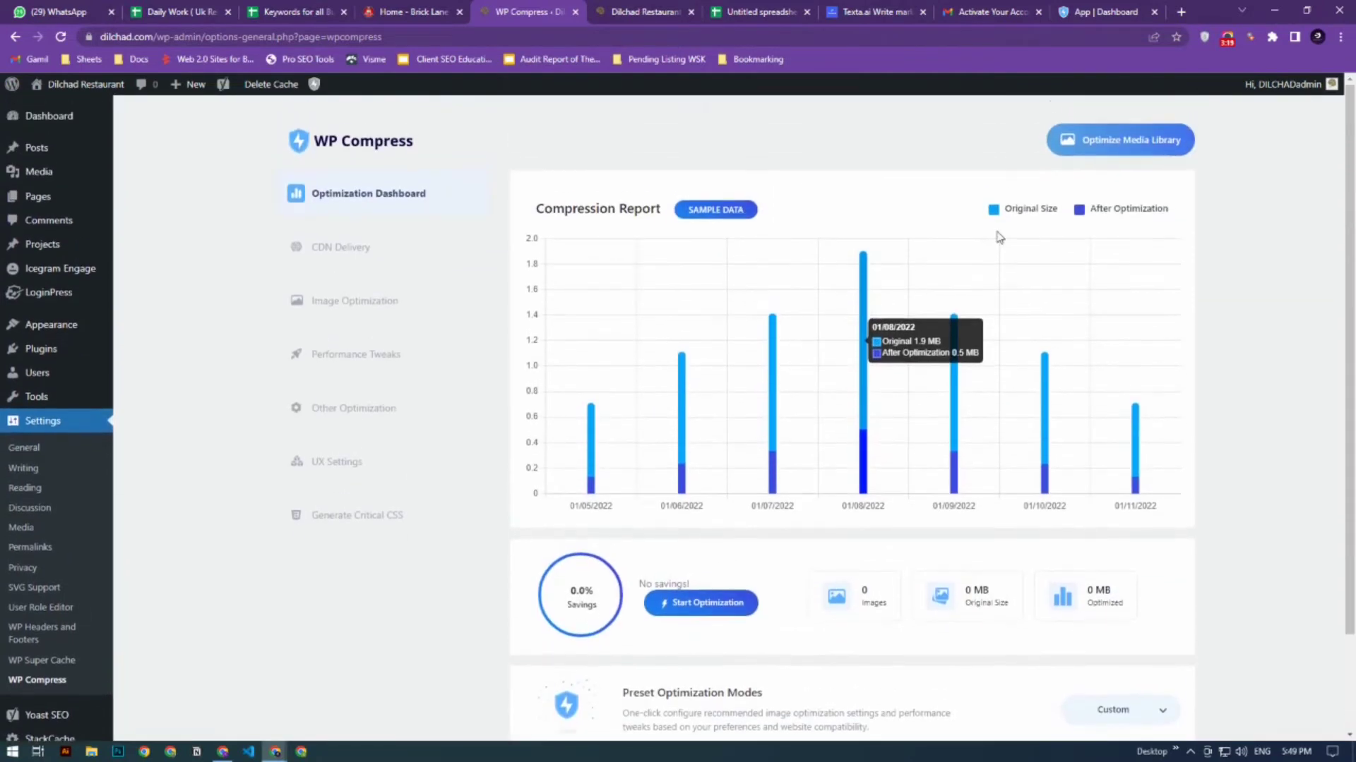
click(1121, 147)
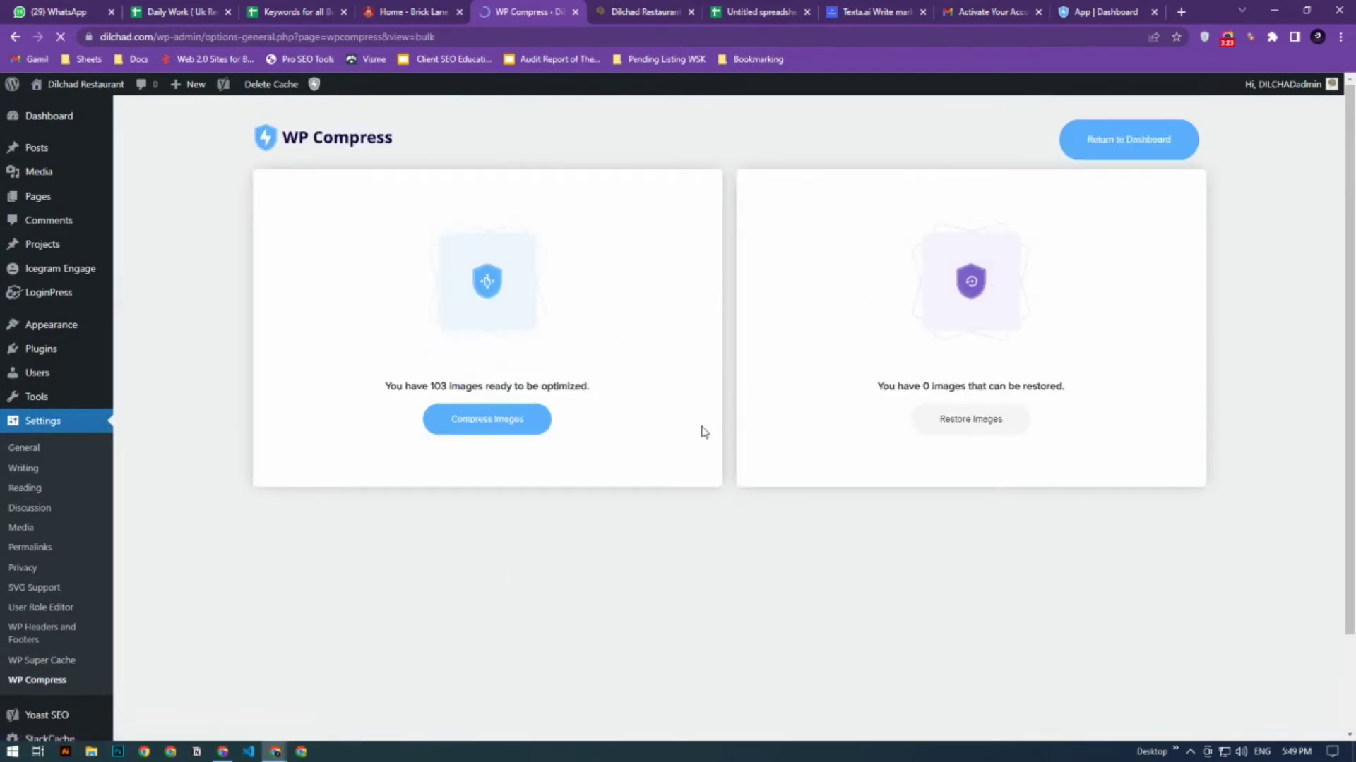
click(478, 432)
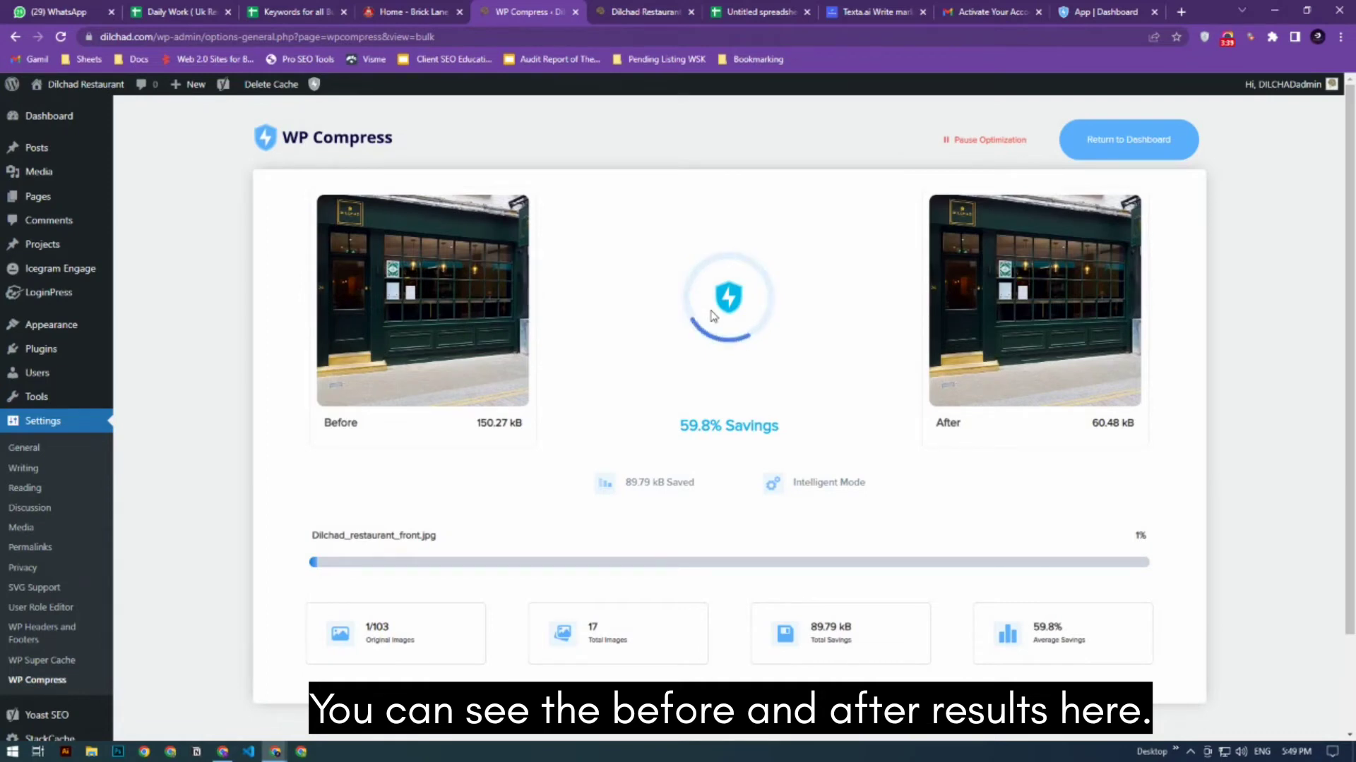
- Compare the before and after file sizes of the images being compressed
triple_click(496, 421)
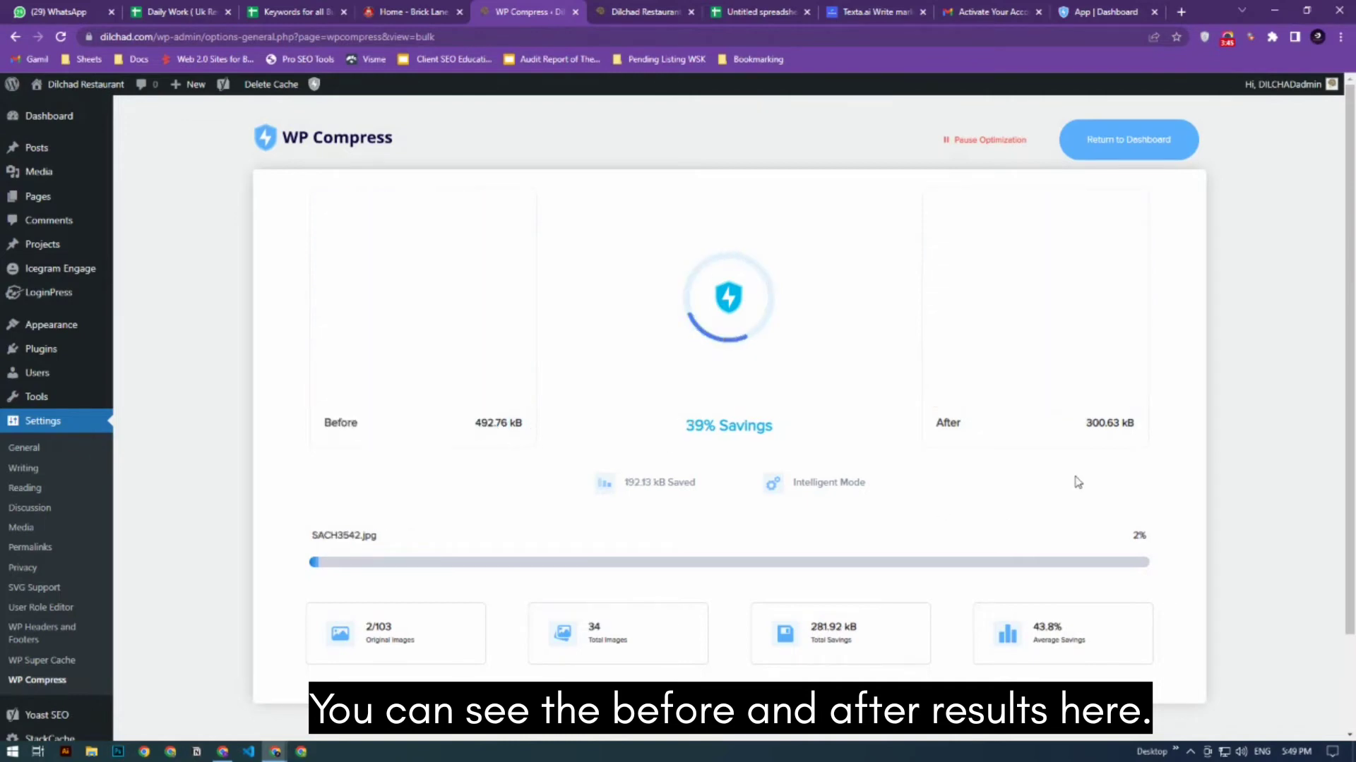
triple_click(1105, 424)
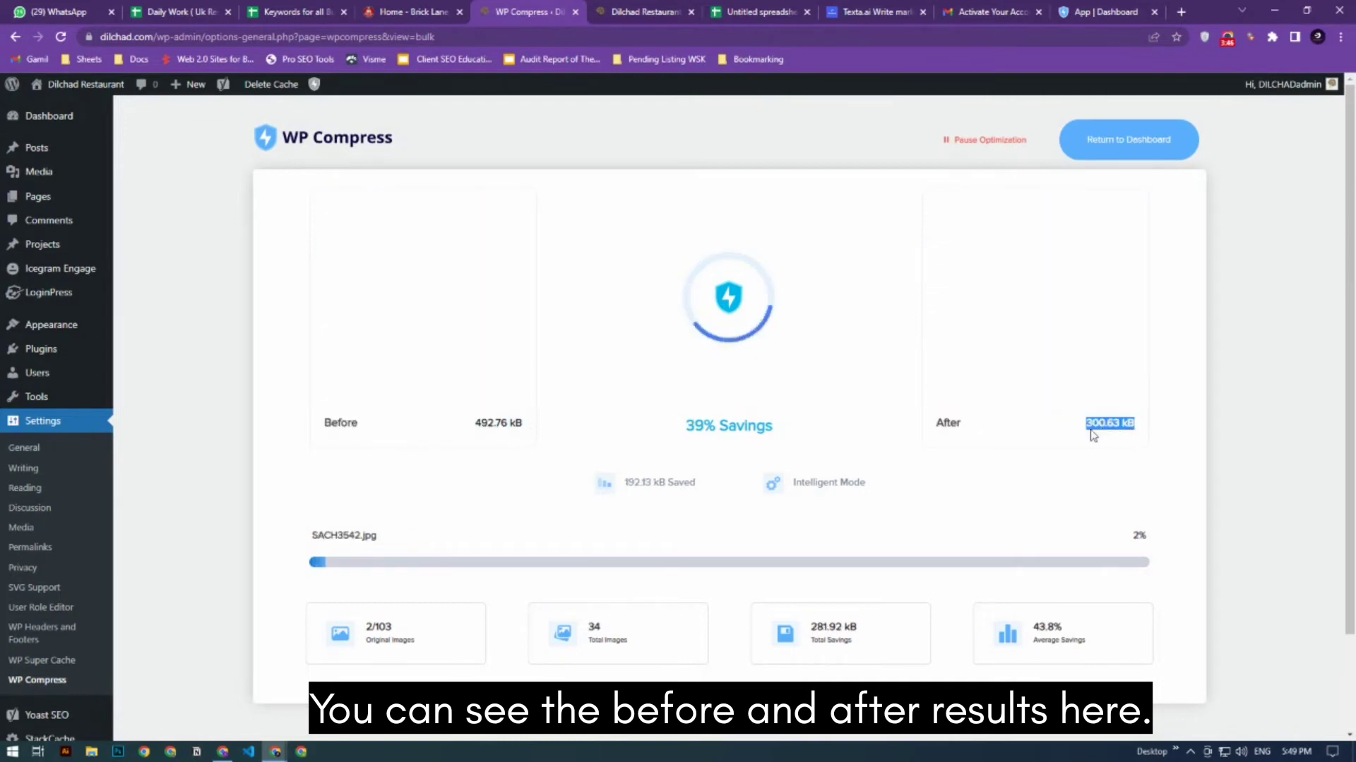
triple_click(498, 422)
triple_click(1121, 424)
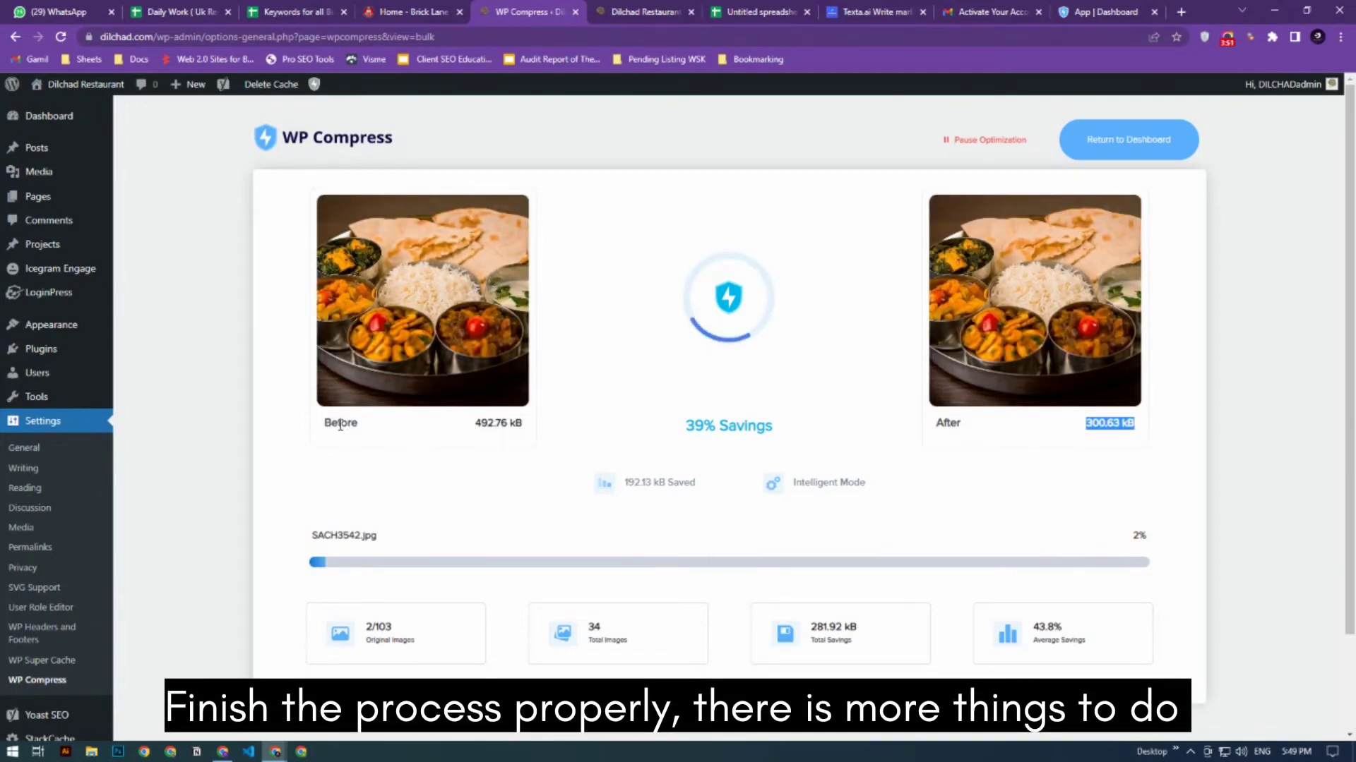
click(557, 478)
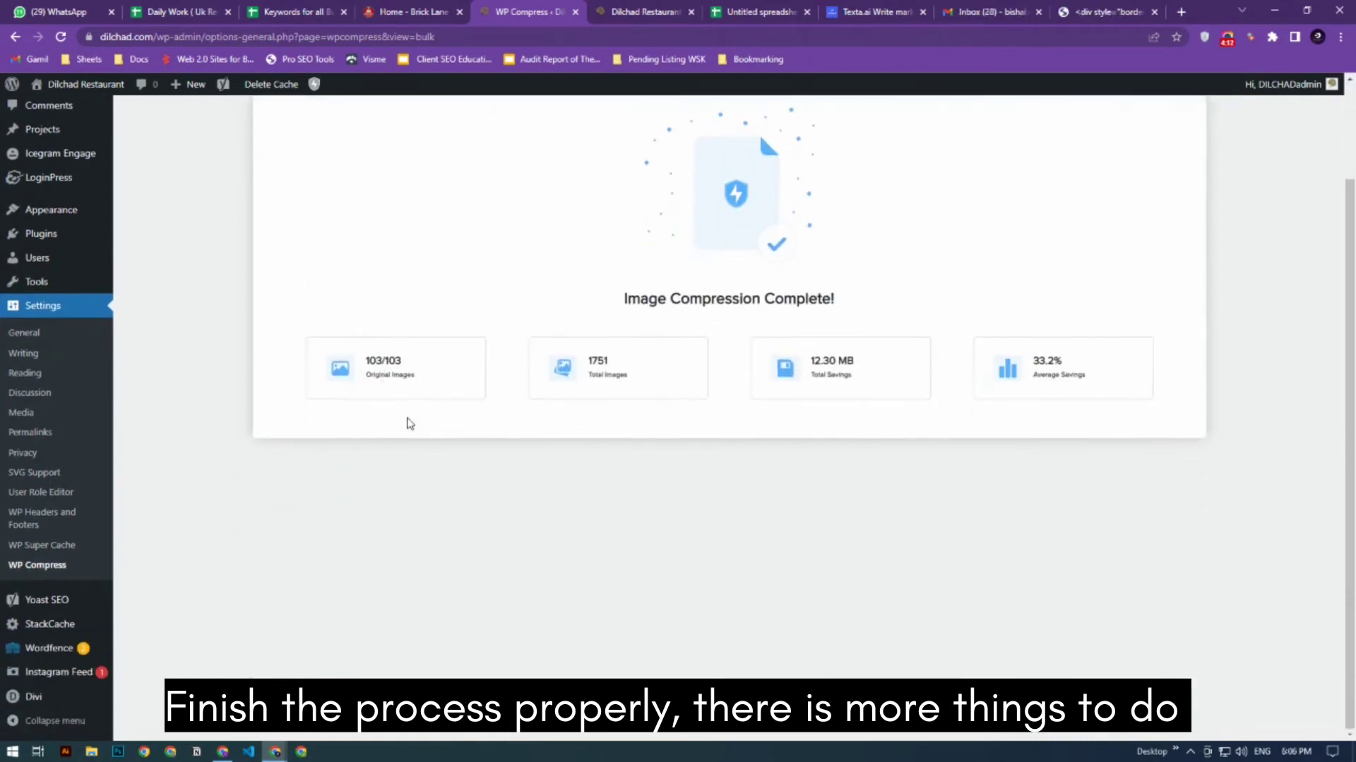
- Review the total savings in the image compression summary and return to the WP Compress dashboard
scroll(407, 424, up, 1)
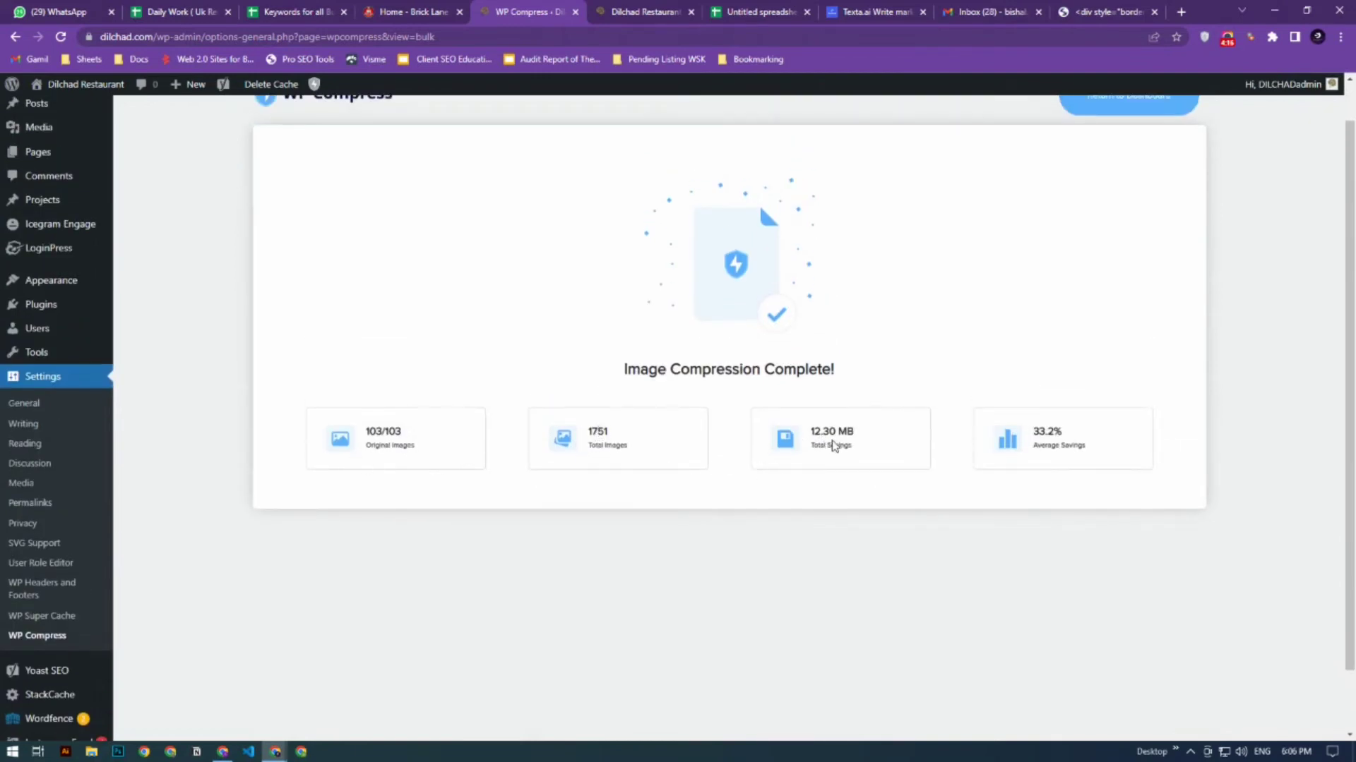
drag(827, 450, 860, 454)
scroll(922, 460, up, 1)
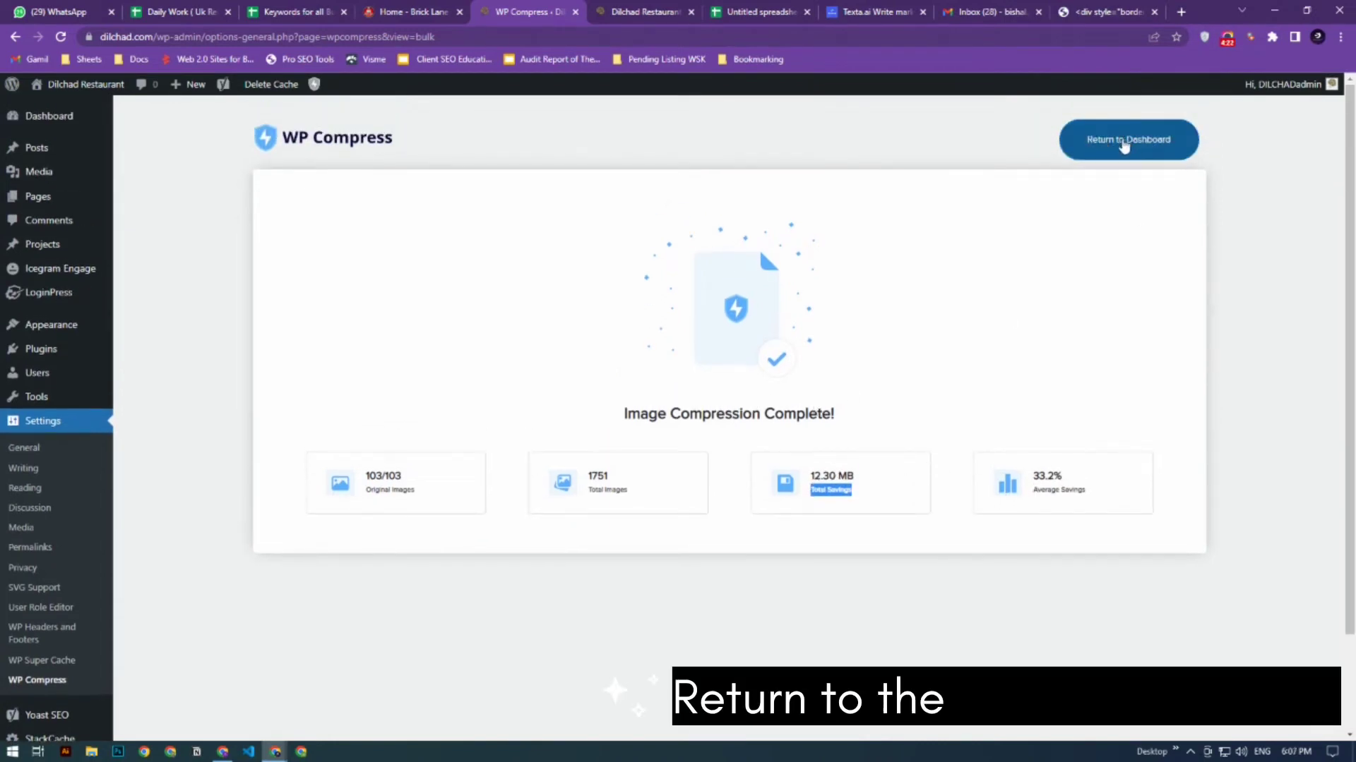
click(1121, 141)
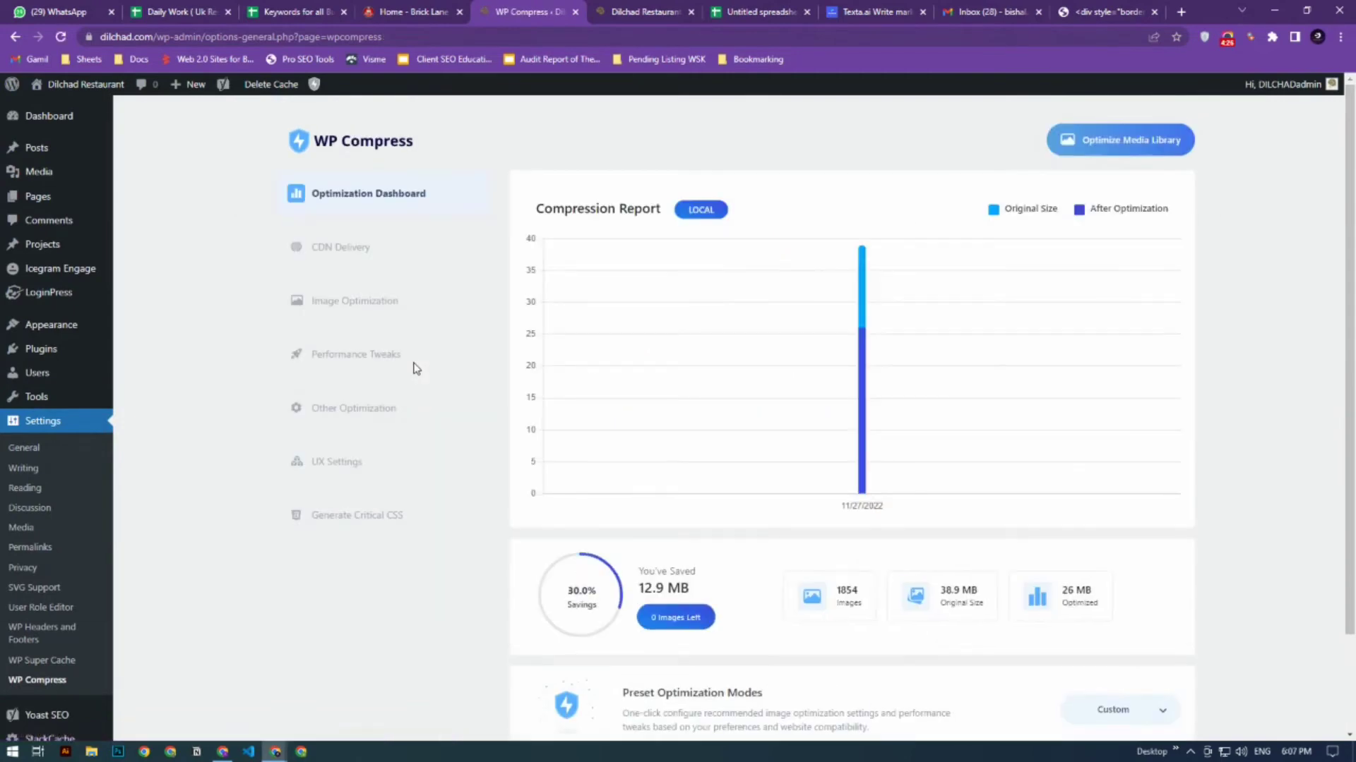
- Enable all Adaptive Images options and Auto-Optimize on Upload with the Intelligent optimization level, and save the image optimization settings
click(353, 305)
scroll(623, 421, up, 2)
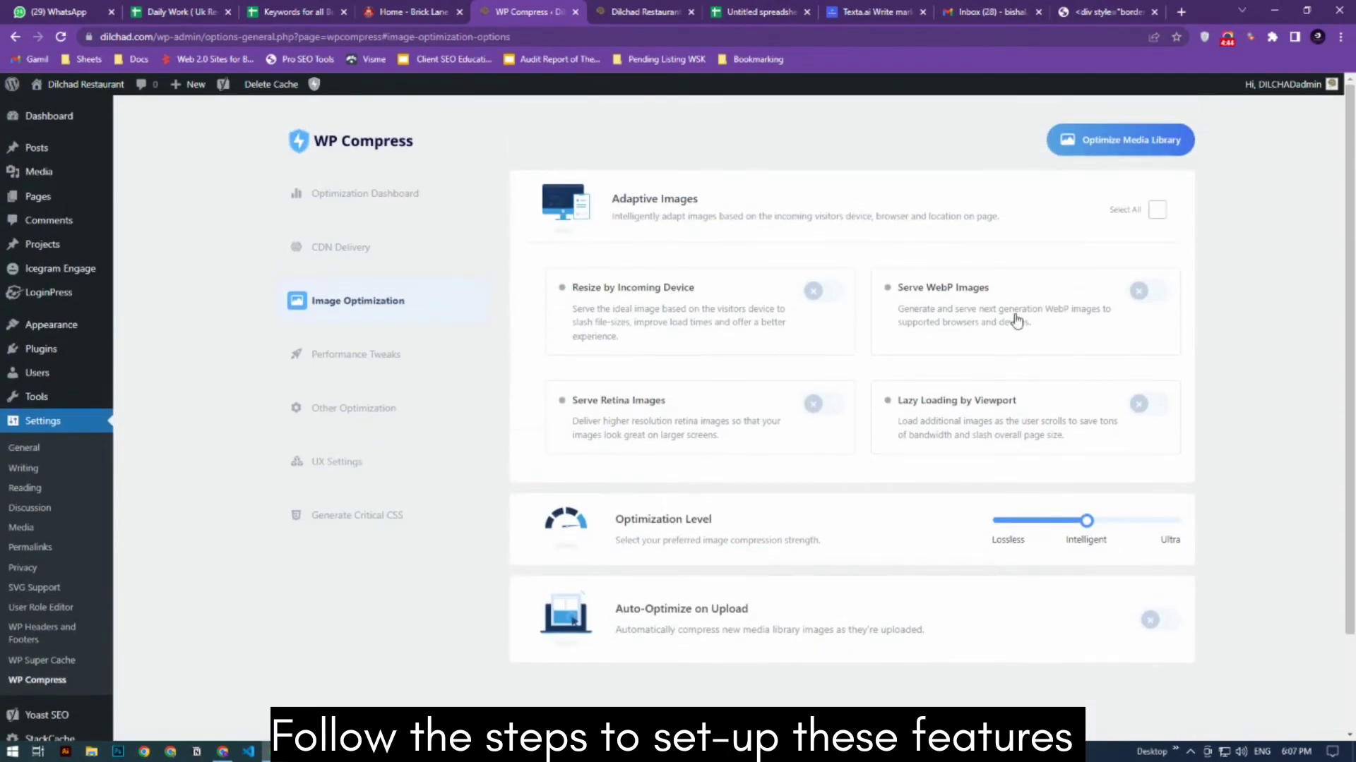
click(1154, 213)
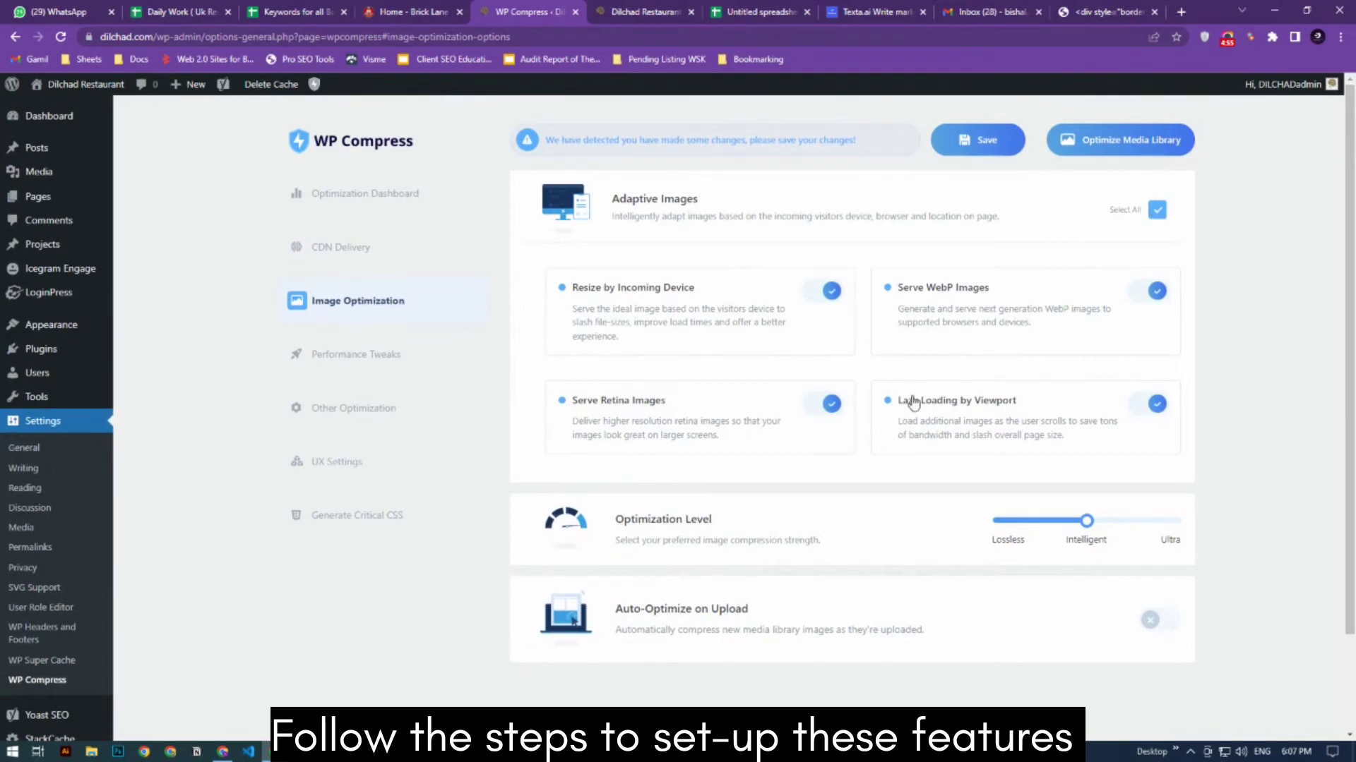
mouse_move(1086, 521)
mouse_down()
mouse_move(1171, 521)
mouse_move(1090, 522)
mouse_up()
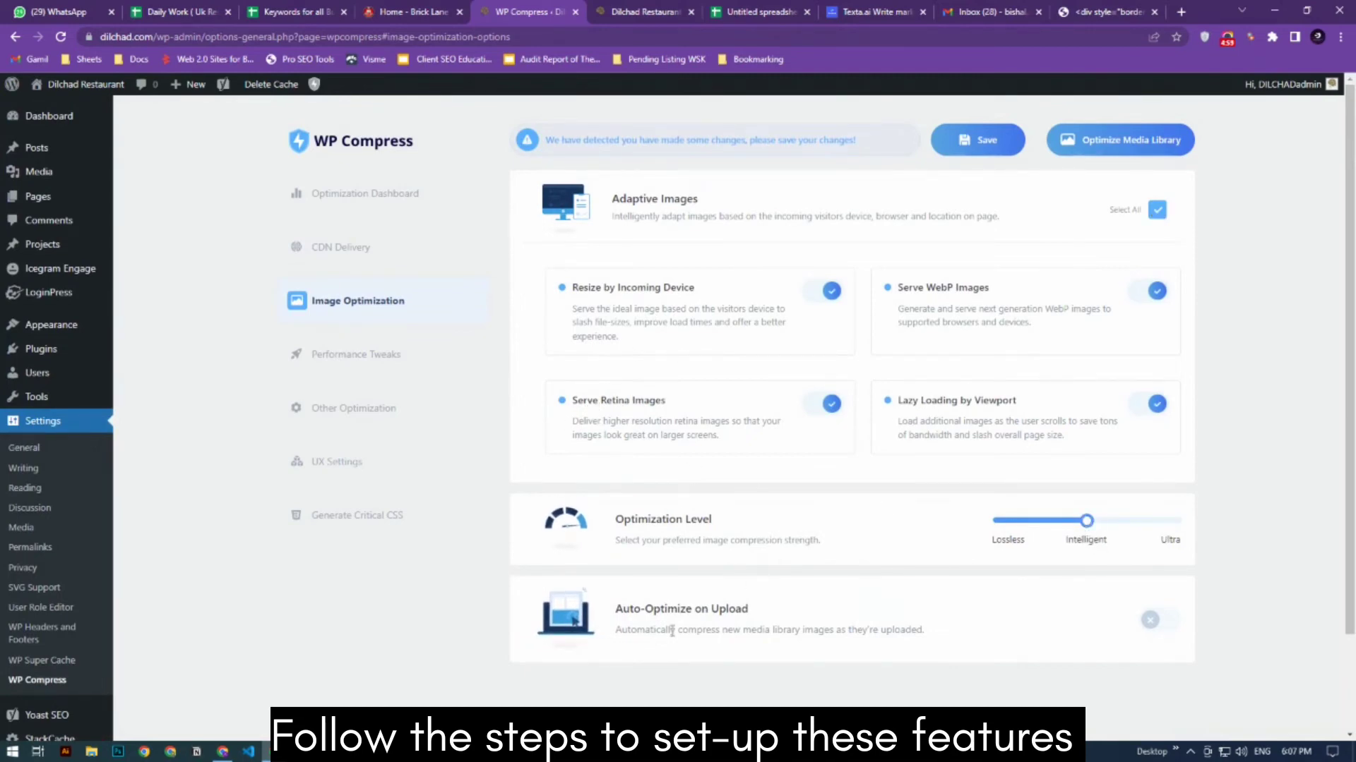
click(1158, 622)
click(982, 141)
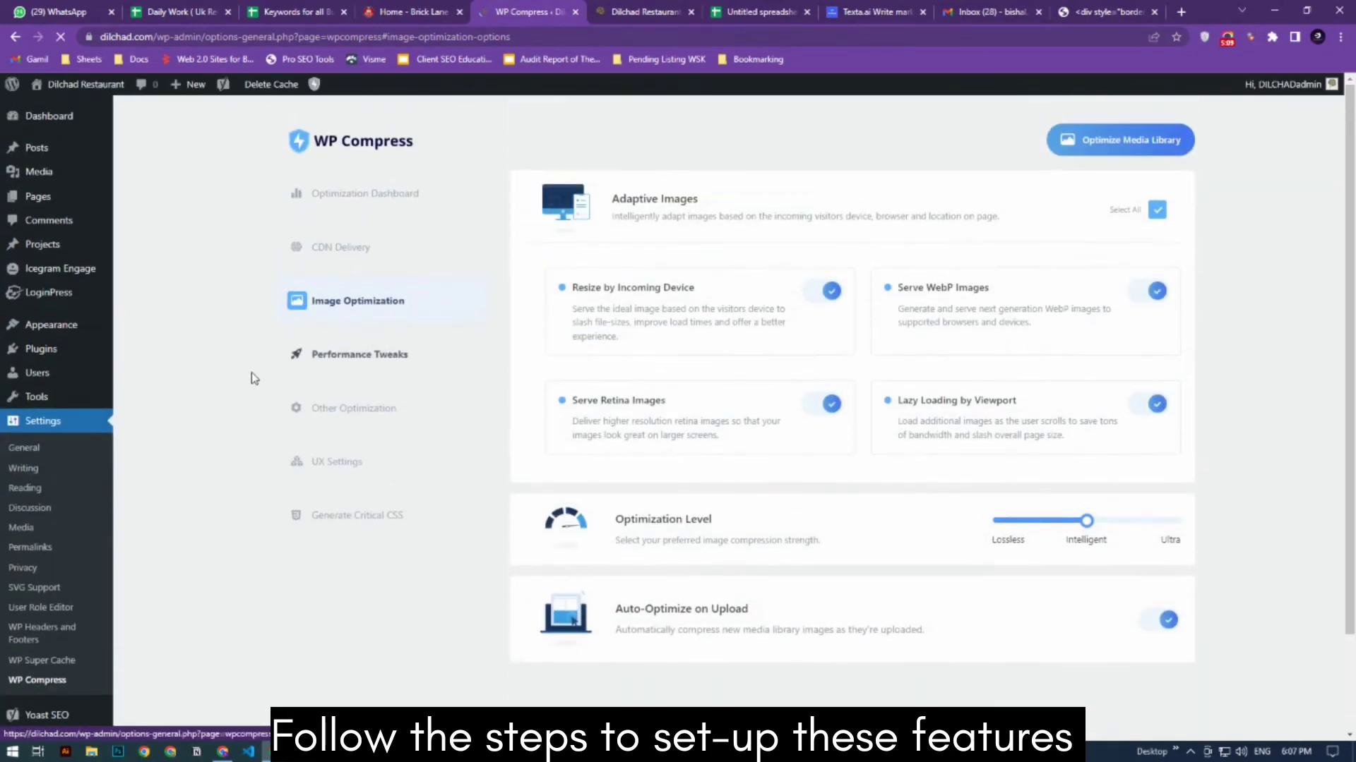
- Enable Disable Emoji, Lazy Load iFrames and Minify HTML in the Other Optimization settings and save them
click(363, 423)
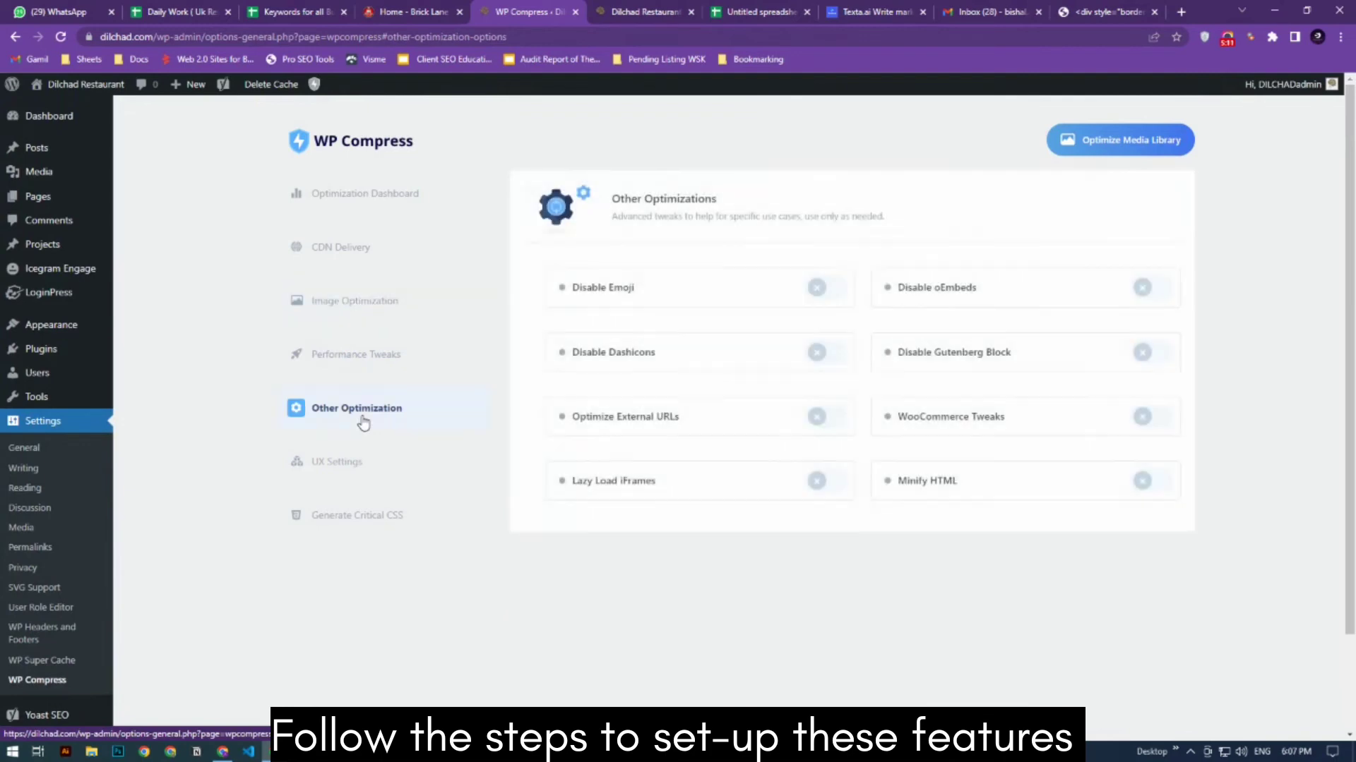
click(817, 287)
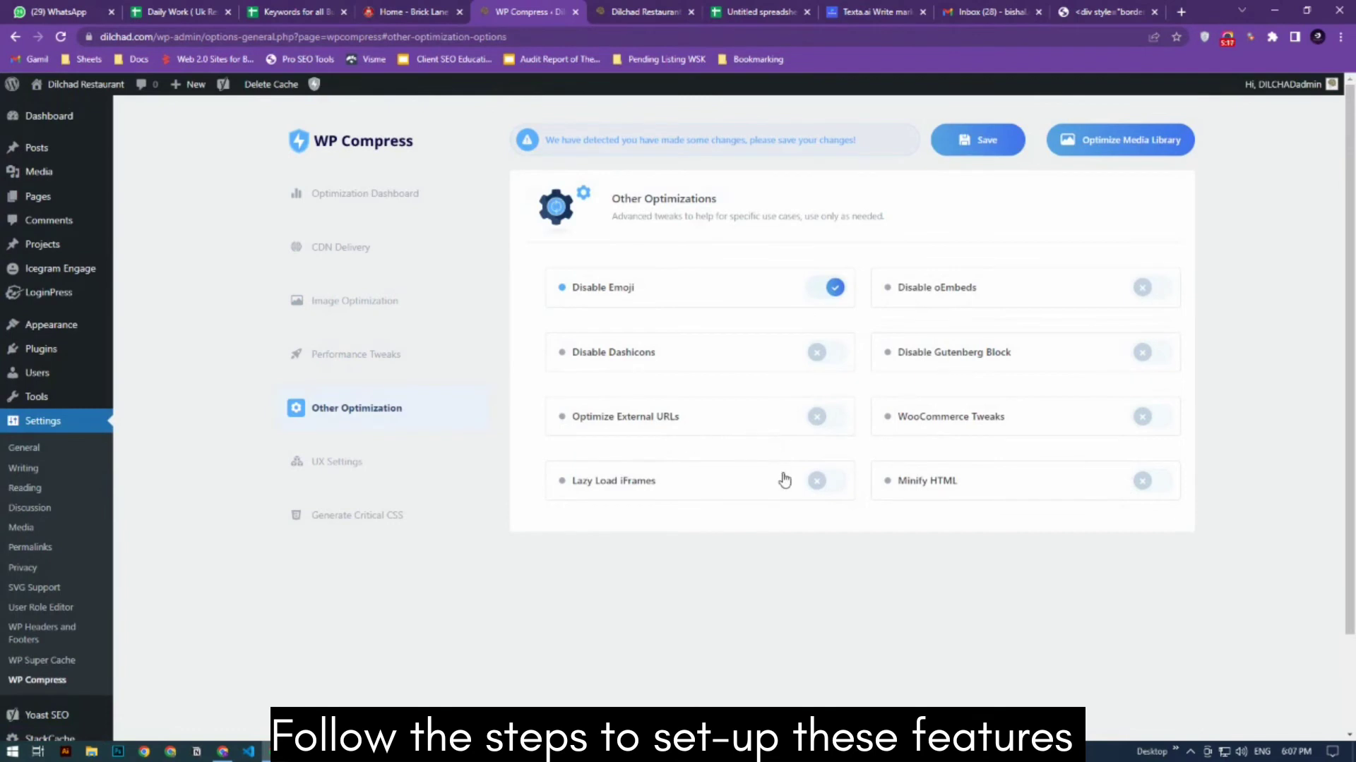
click(816, 481)
click(1140, 483)
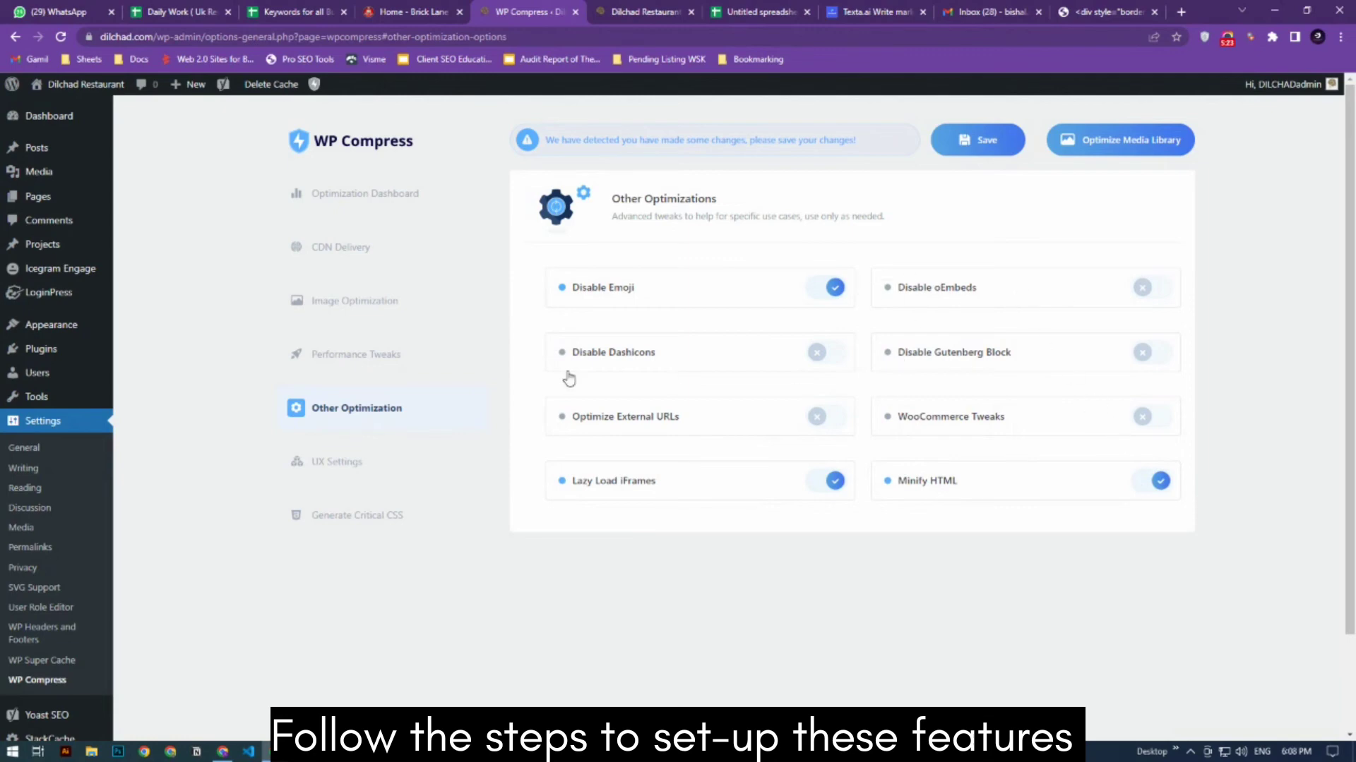
click(938, 142)
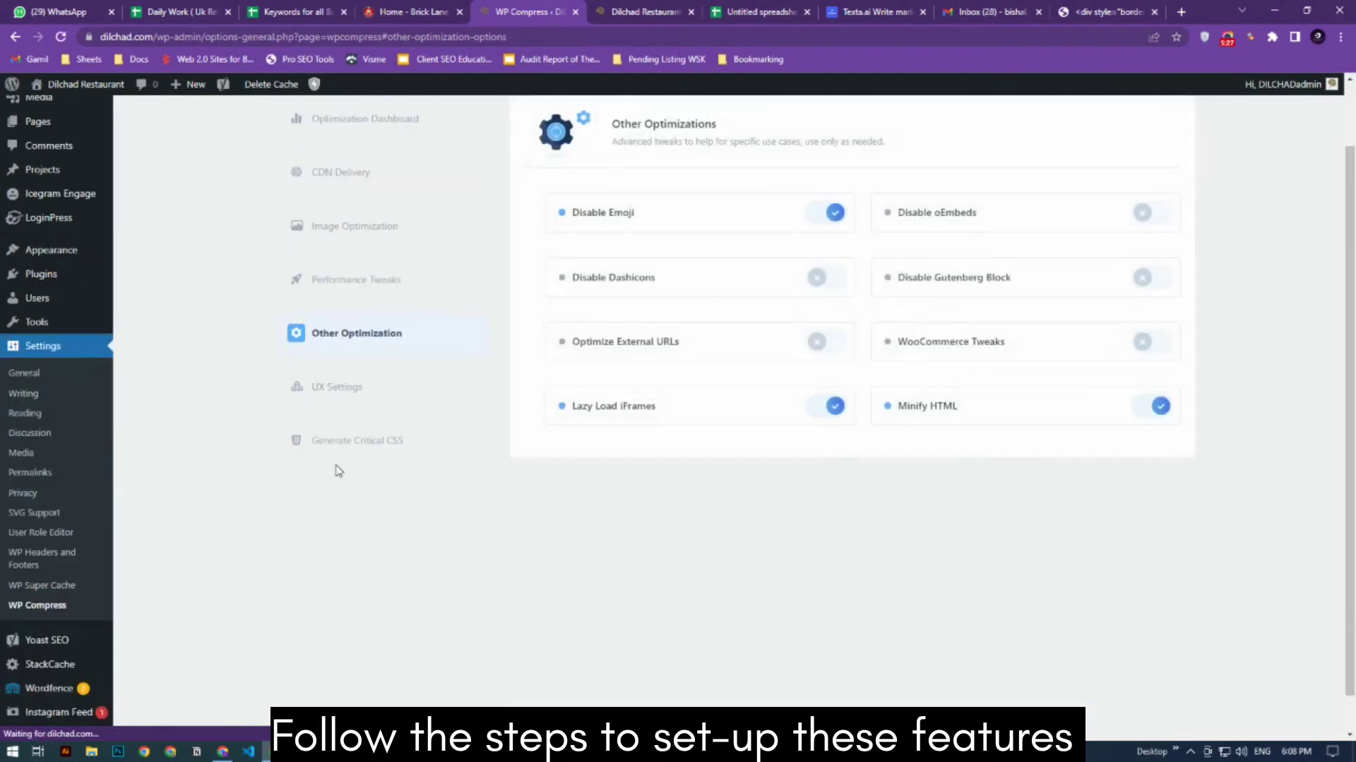
- Enable page caching for the entire site in Performance Tweaks, leaving Separate Mobile Caching off
click(341, 388)
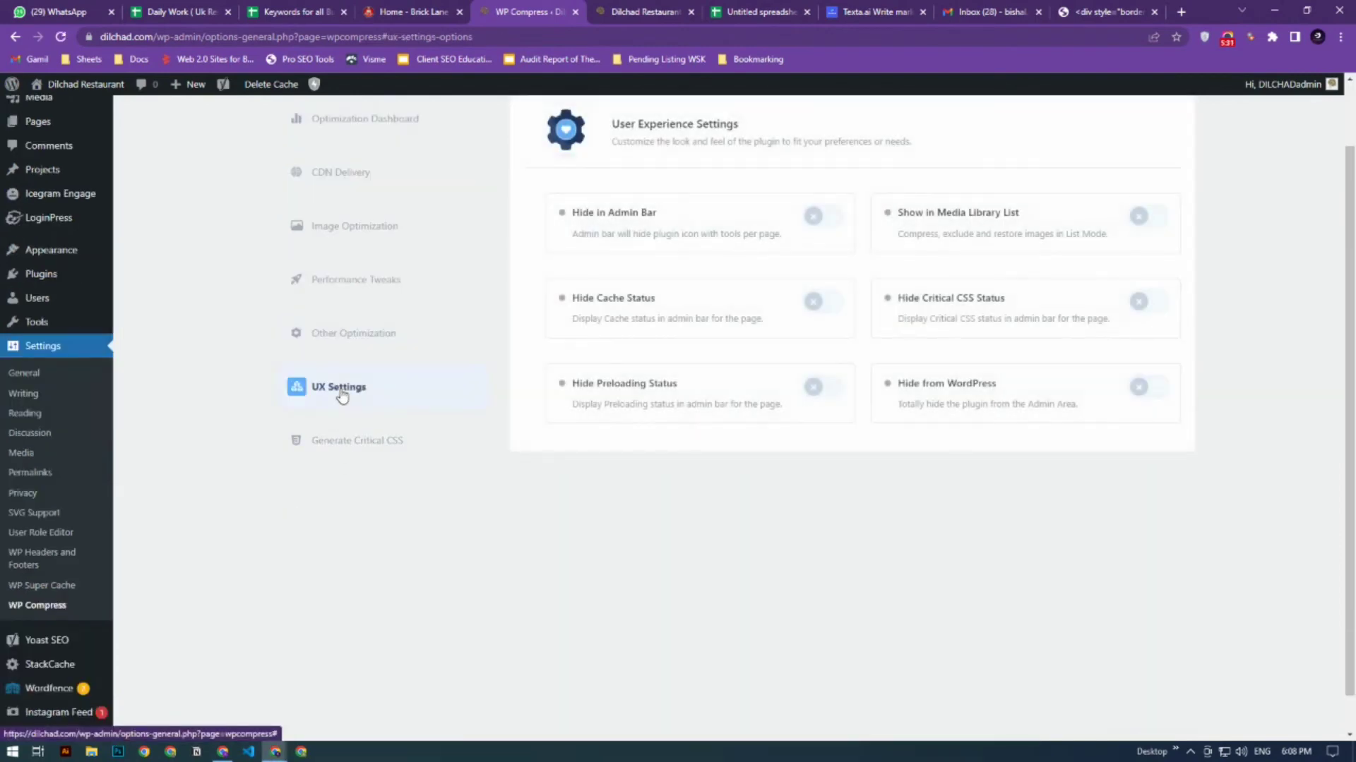
click(358, 279)
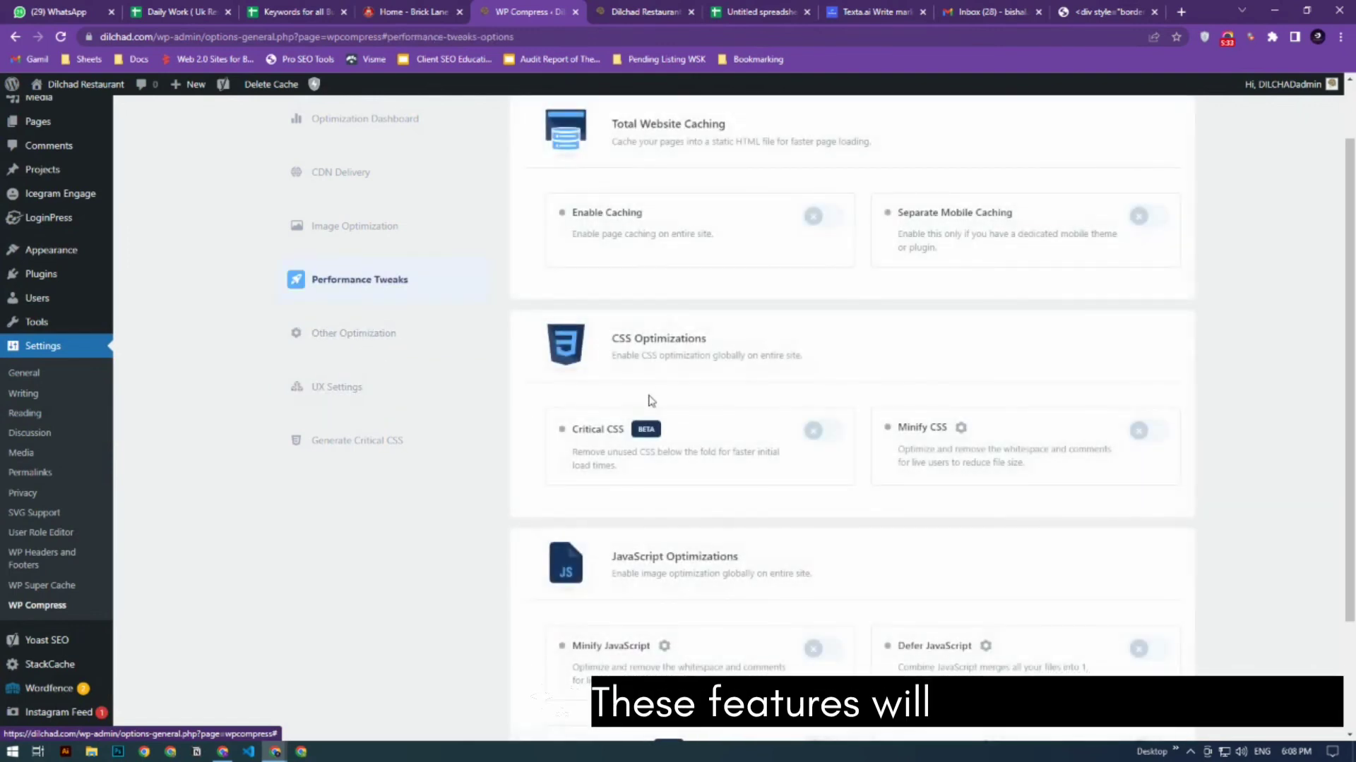
click(812, 218)
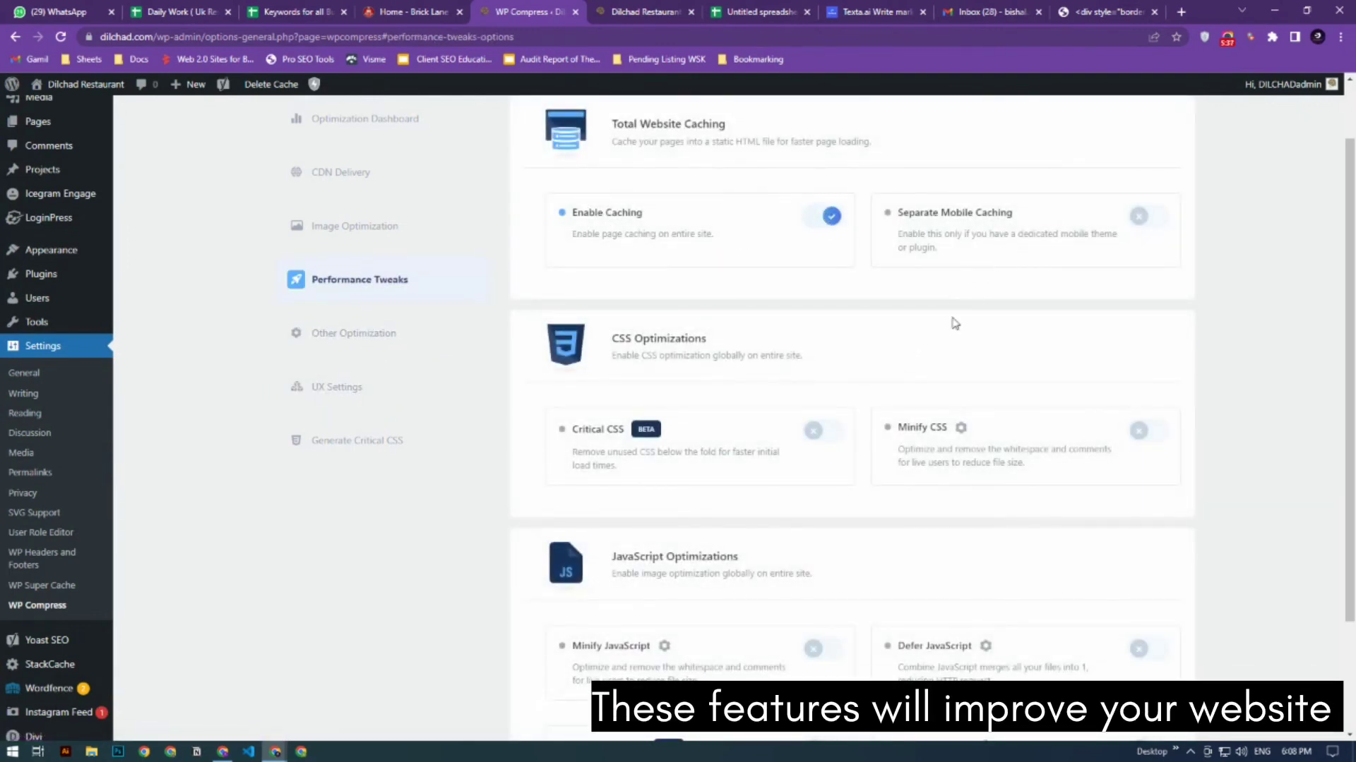
click(1145, 215)
click(1142, 218)
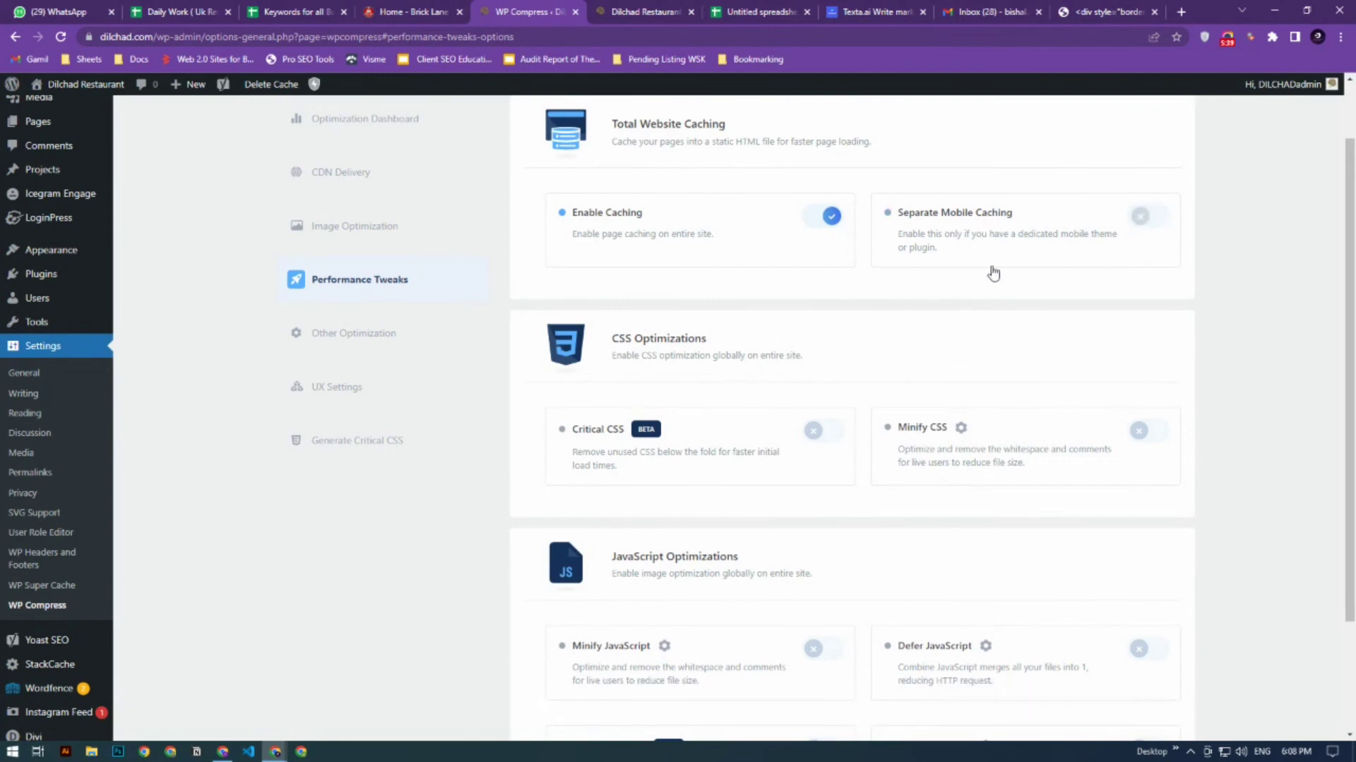
- Turn on Minify CSS and Minify JavaScript in Performance Tweaks and save the changes
scroll(597, 295, down, 2)
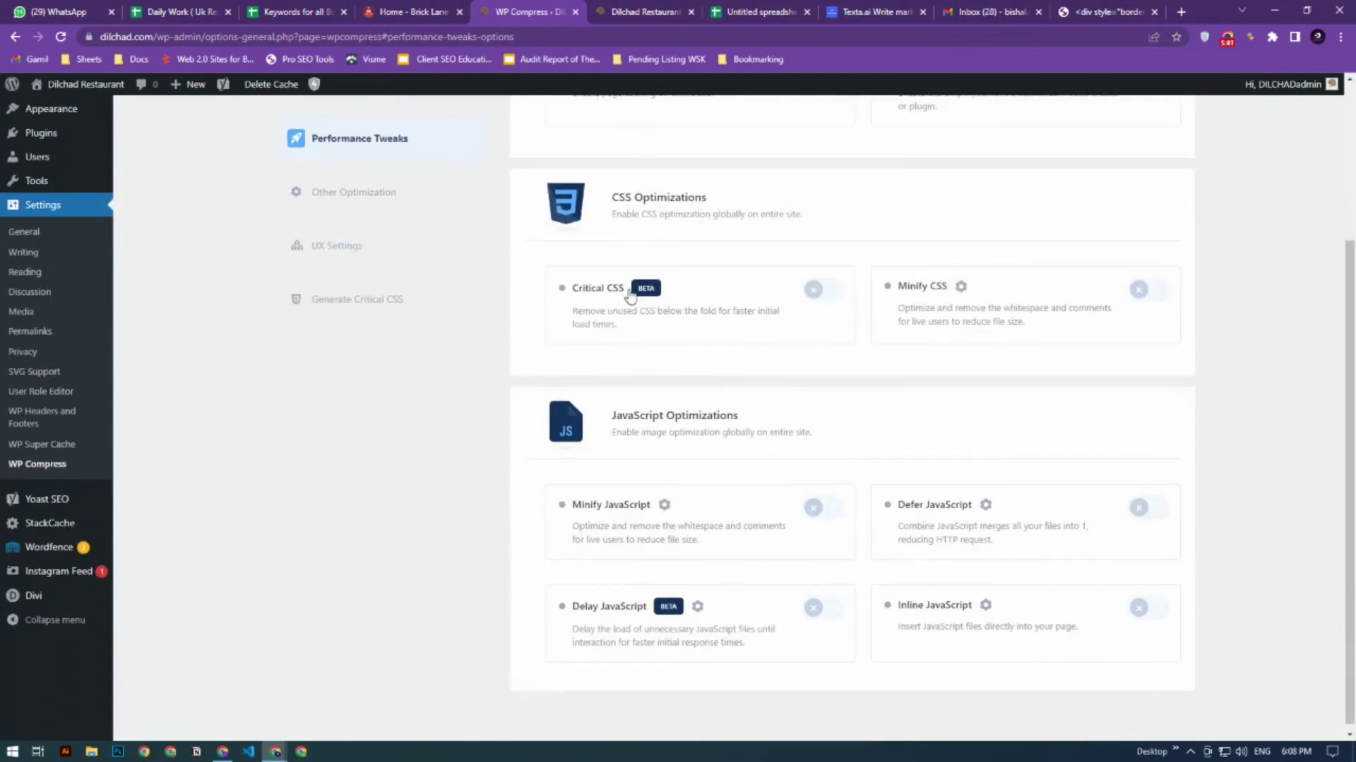
scroll(631, 297, up, 1)
click(1138, 363)
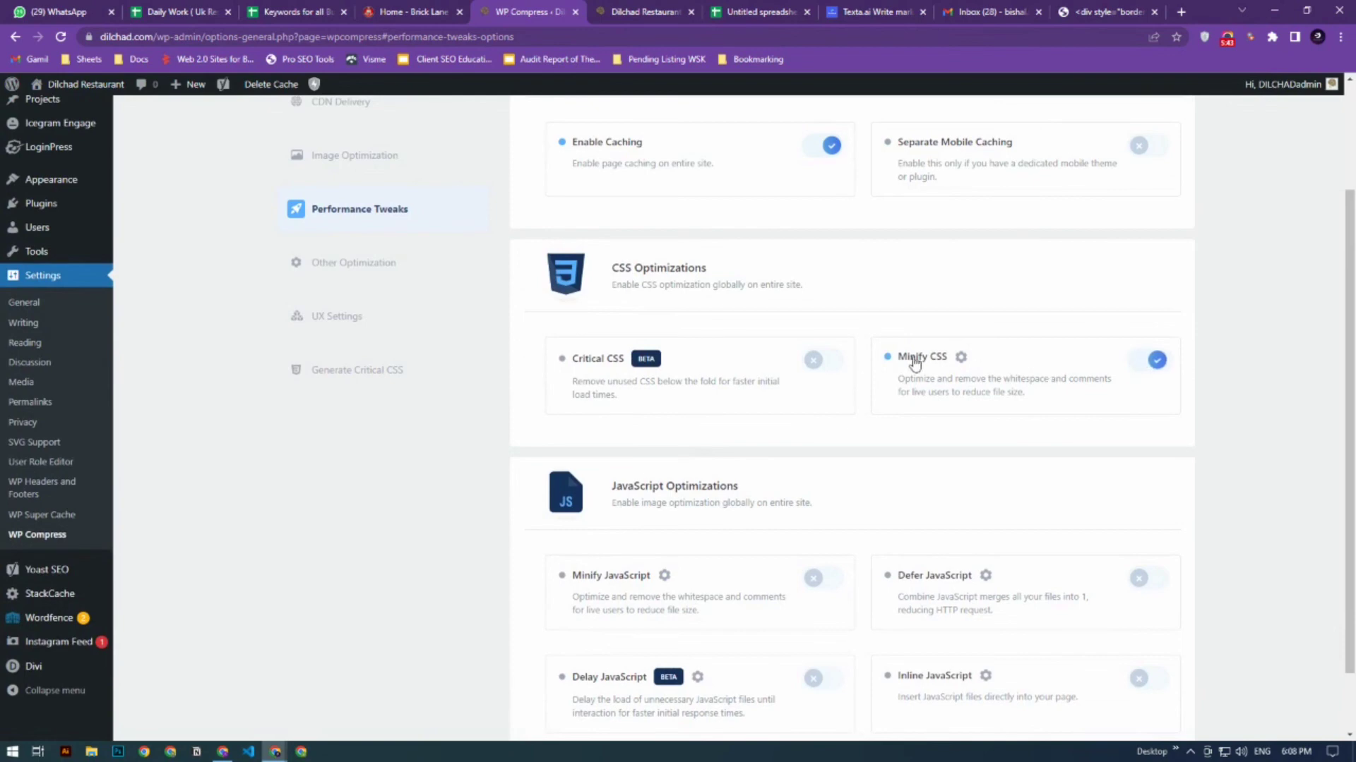
scroll(926, 393, down, 1)
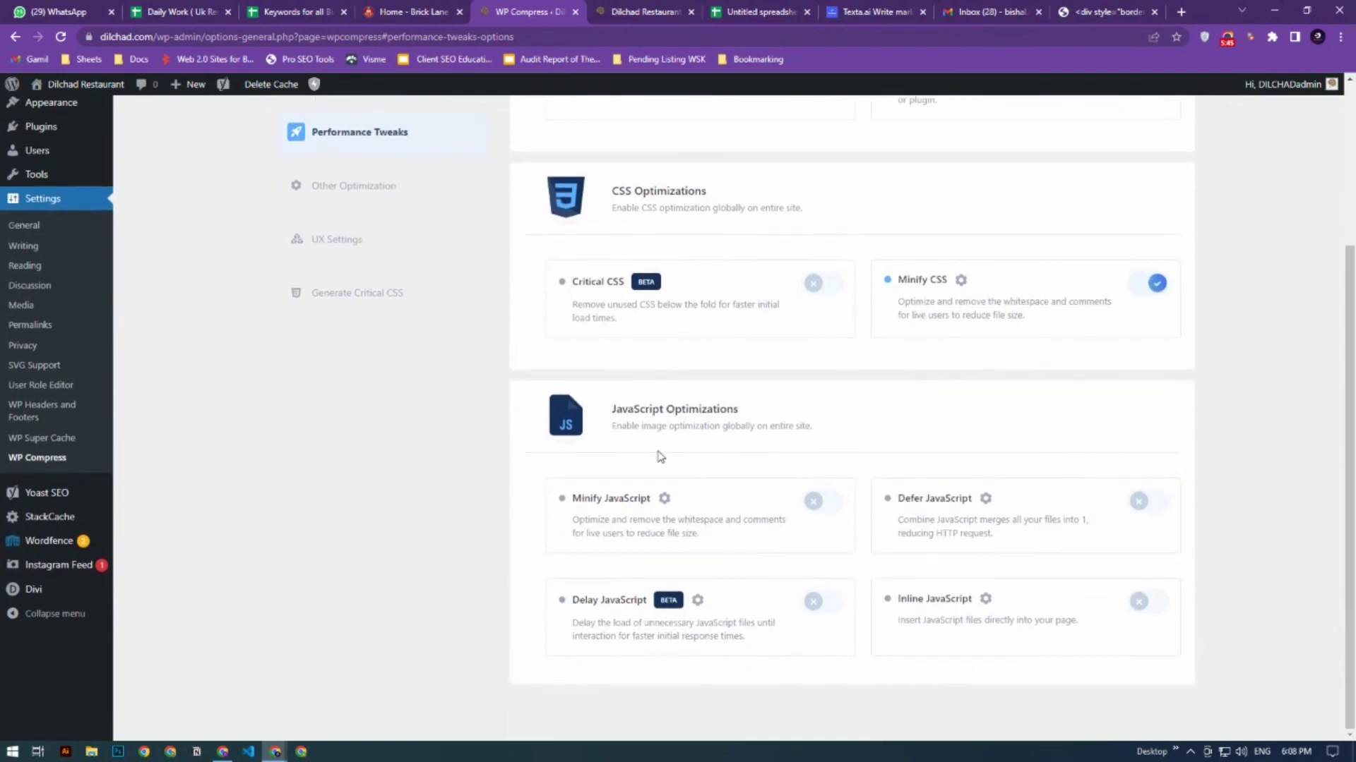
click(812, 501)
scroll(983, 499, up, 3)
click(964, 140)
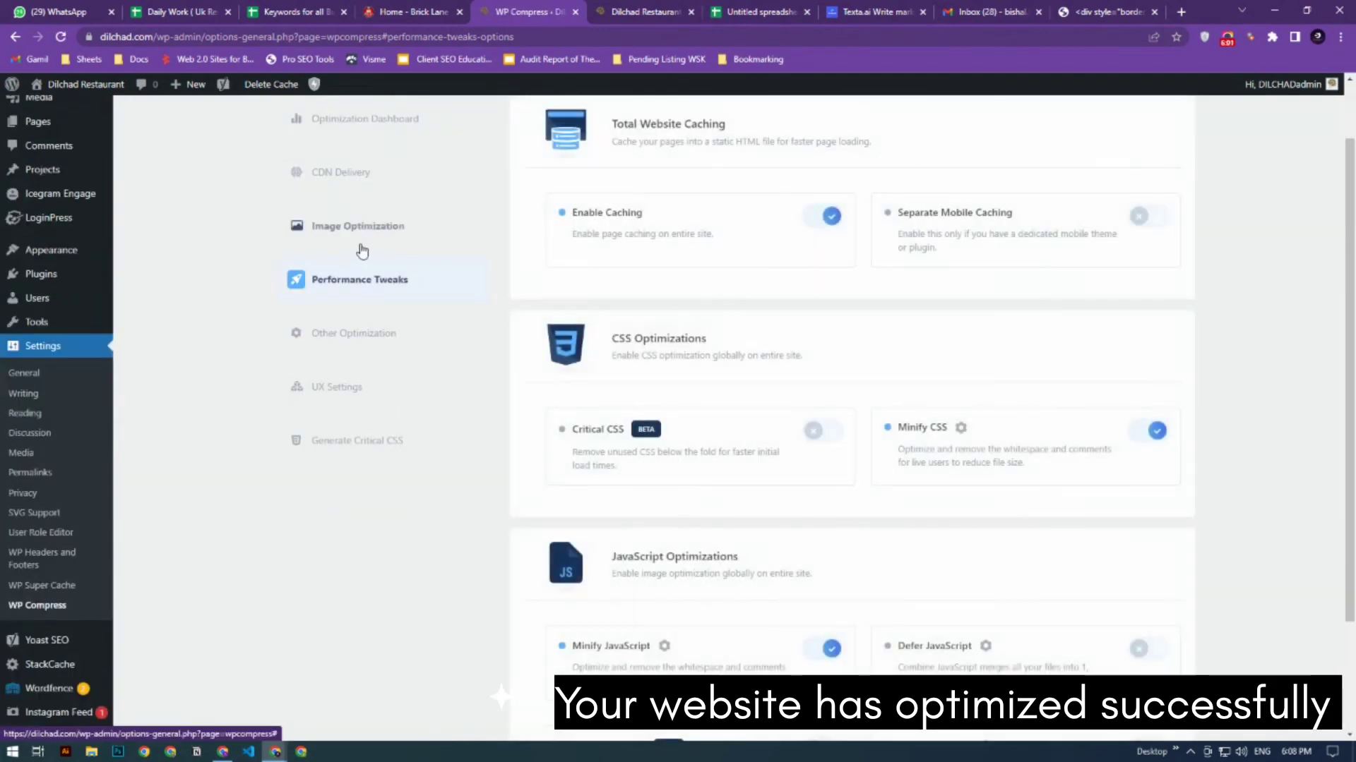
- Review the compression report and savings on the Optimization Dashboard
scroll(362, 240, up, 2)
click(363, 198)
scroll(703, 358, down, 2)
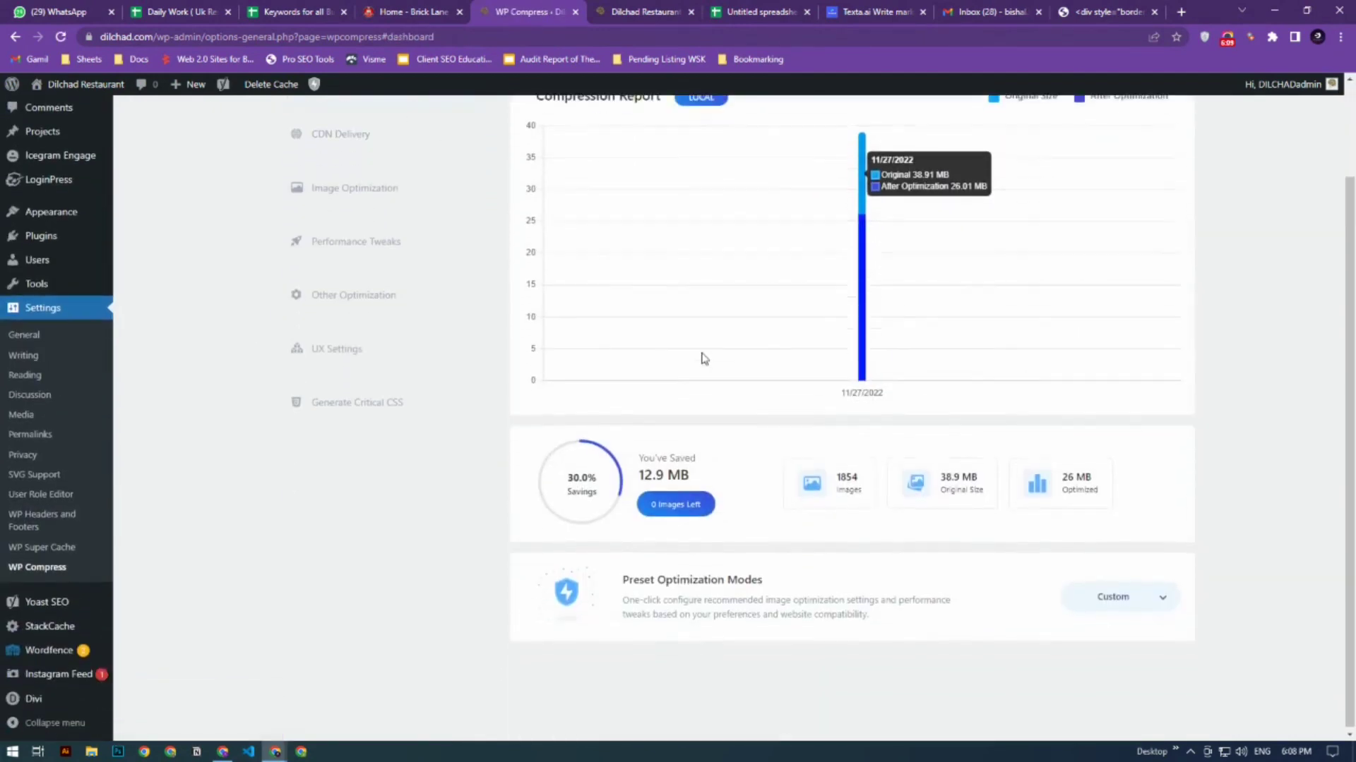
scroll(699, 357, up, 1)
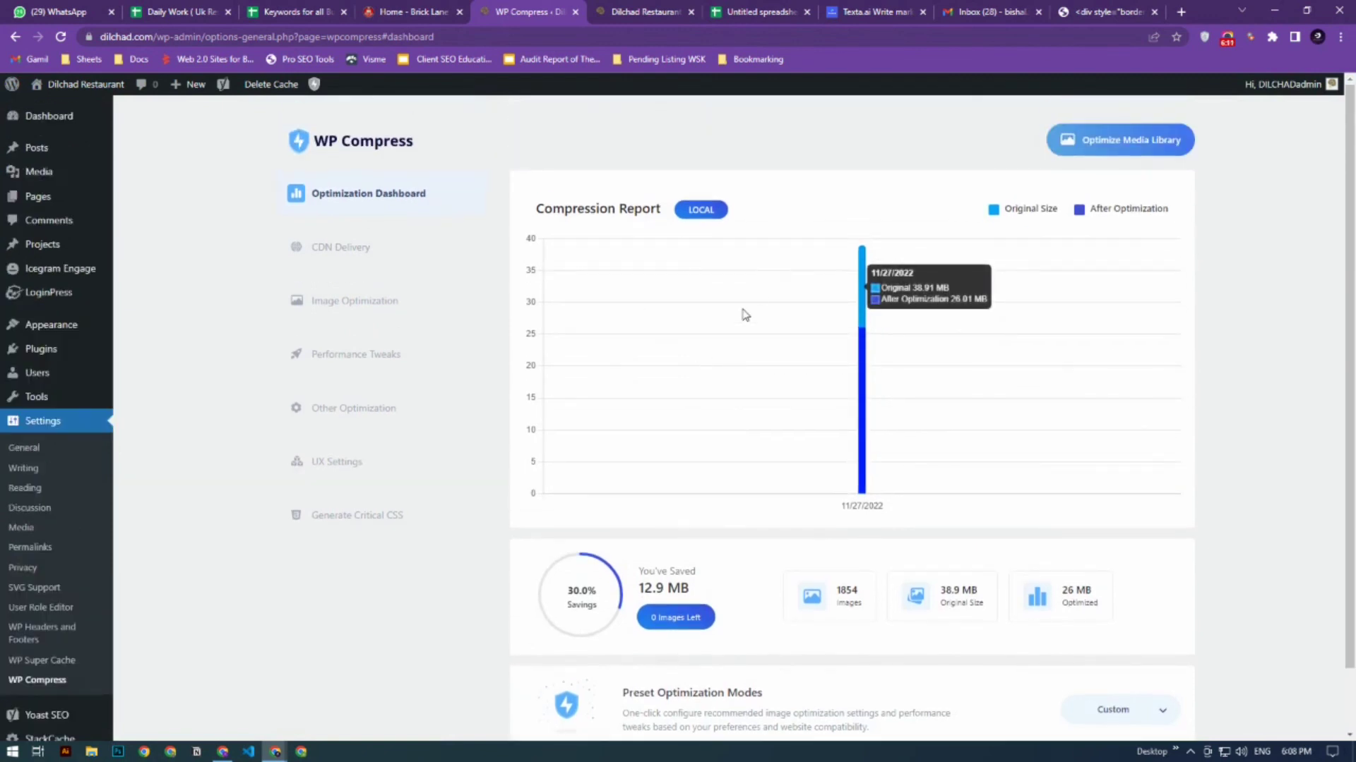